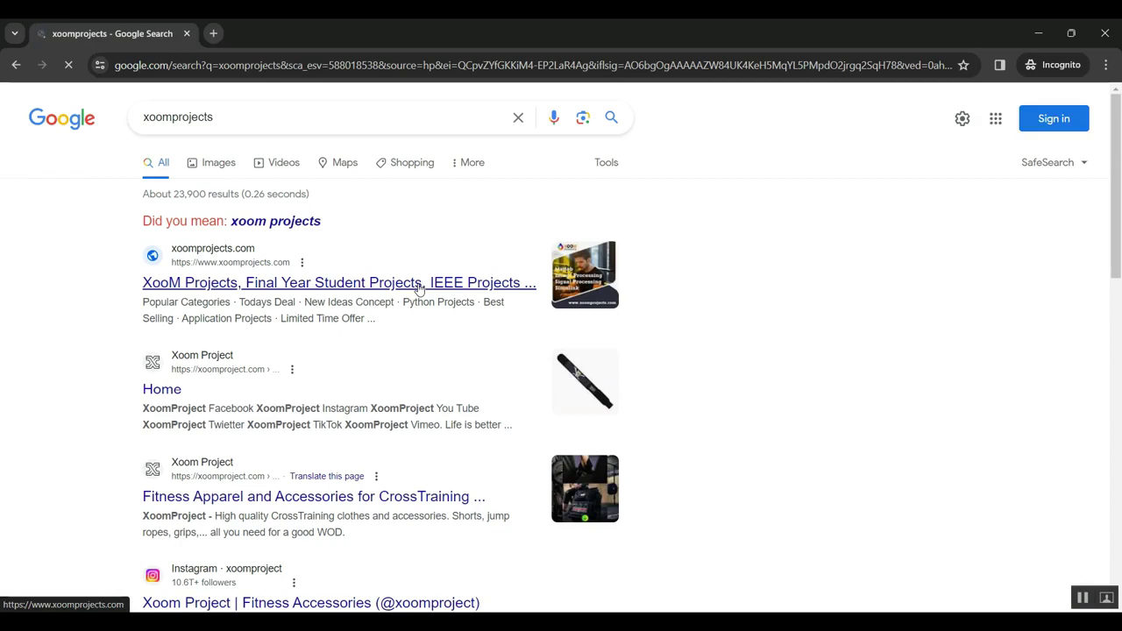
Step: Open the XooM Projects site from the first Google search result
click(259, 292)
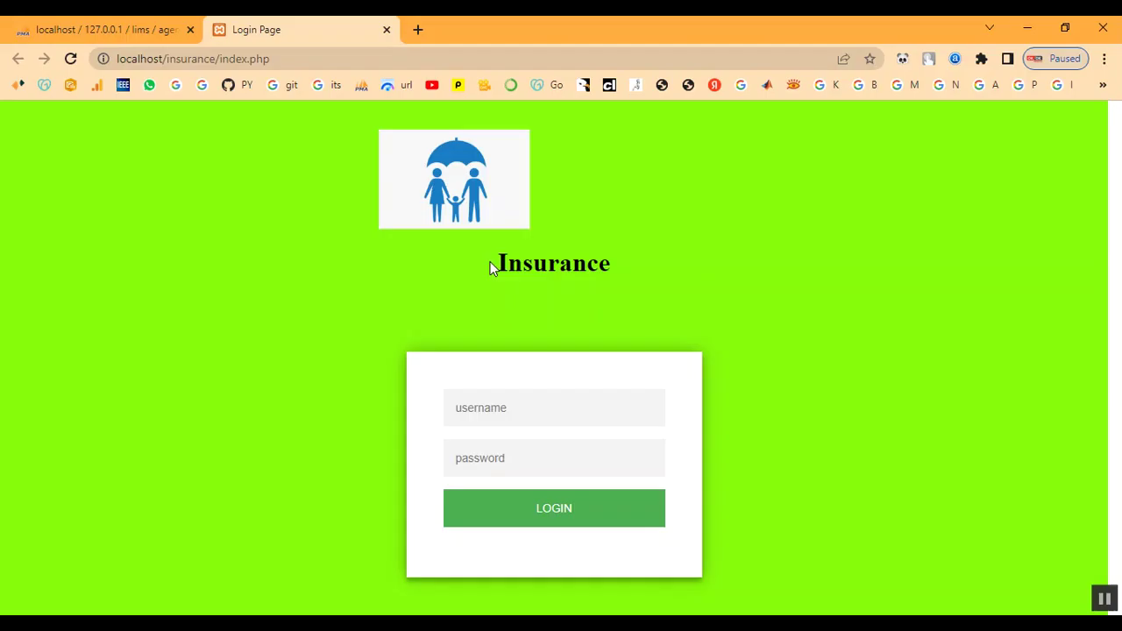
Step: Log in to the Life Insurance Management System with the admin credentials
drag(490, 261, 683, 277)
click(682, 281)
scroll(614, 289, down, 2)
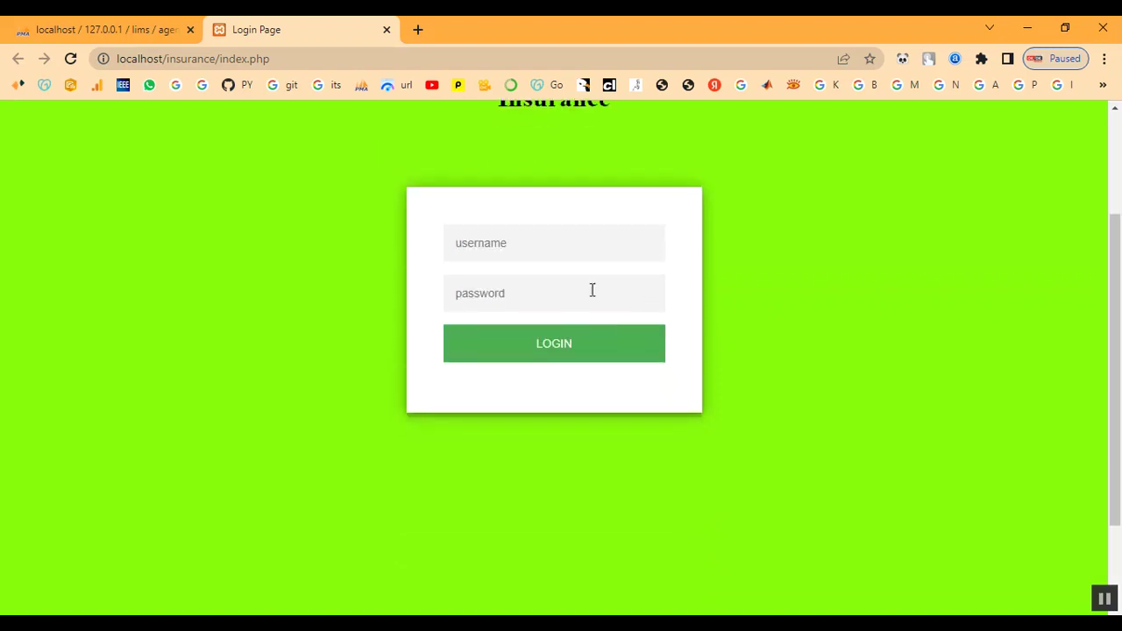
click(558, 242)
text(admin)
key(Tab)
text(ad)
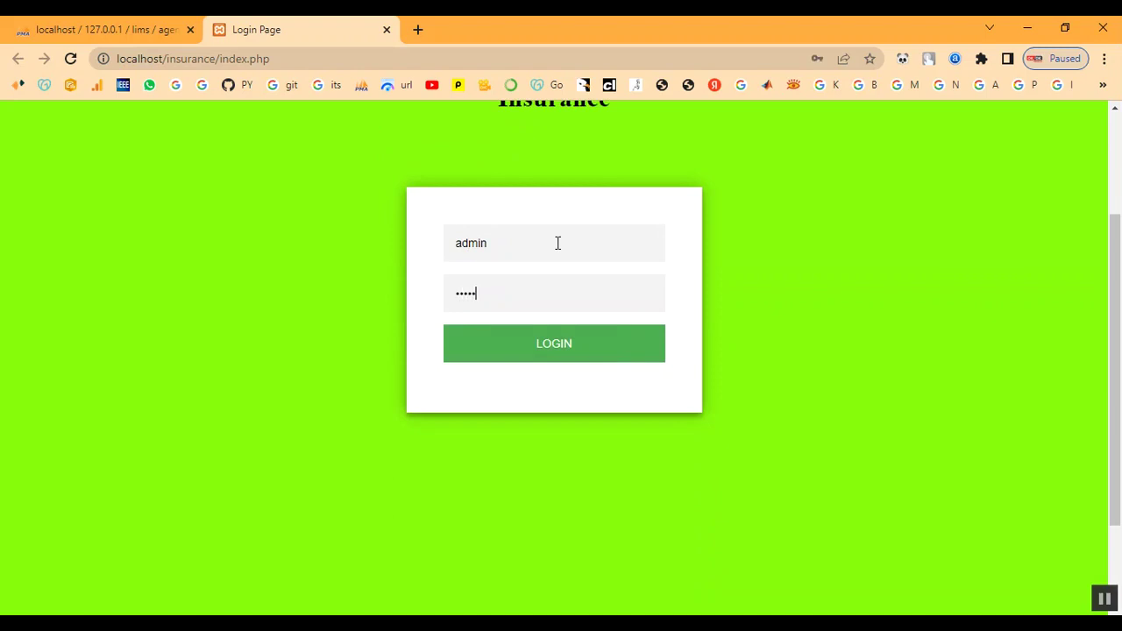
scroll(557, 243, down, 1)
click(561, 218)
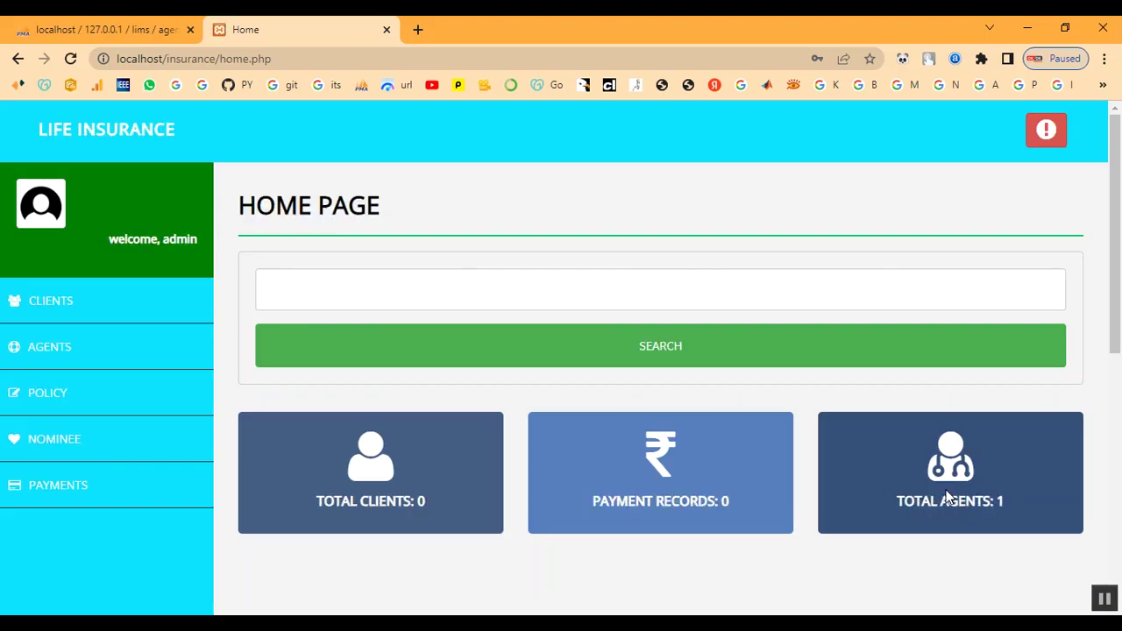
Step: Review the admin home page and follow the Payment Records summary link
drag(237, 219, 491, 239)
scroll(659, 313, down, 2)
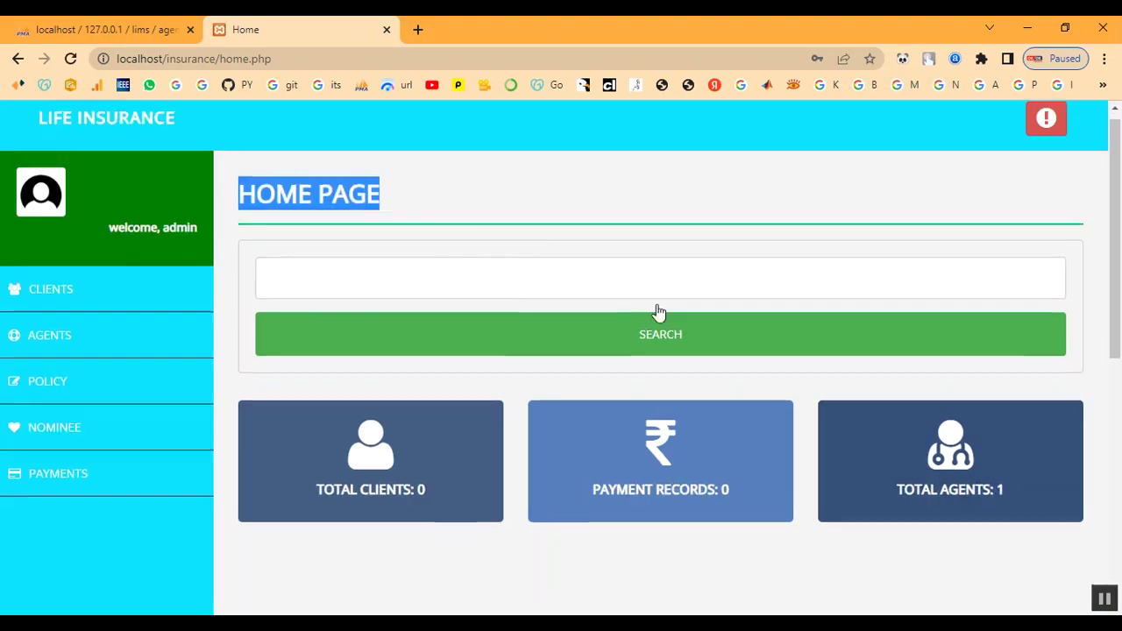
scroll(661, 315, up, 2)
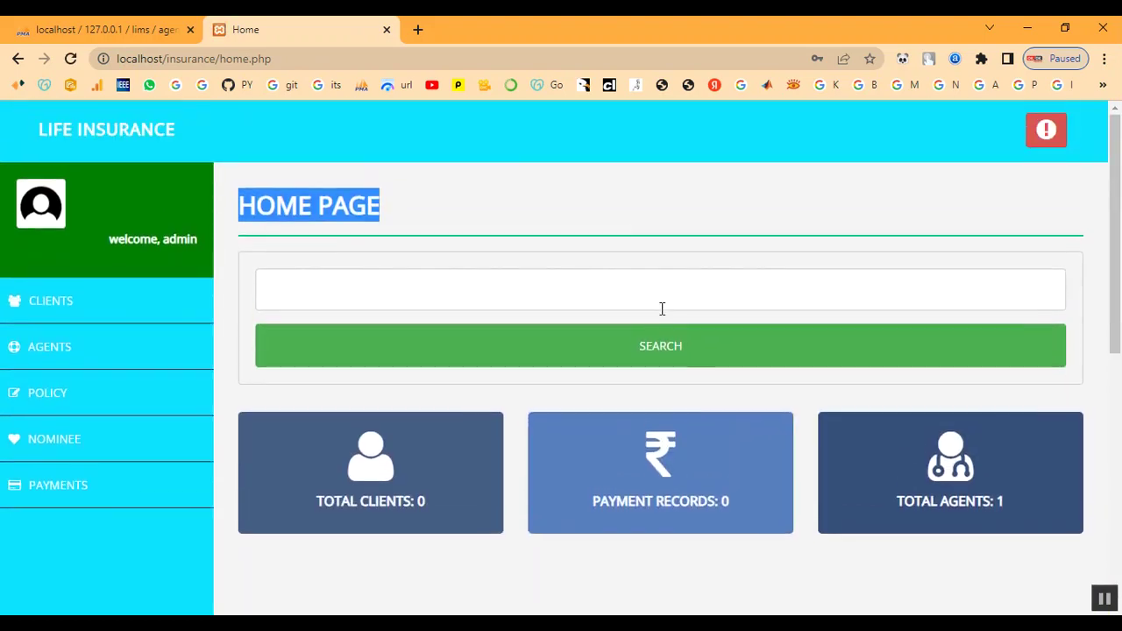
click(425, 458)
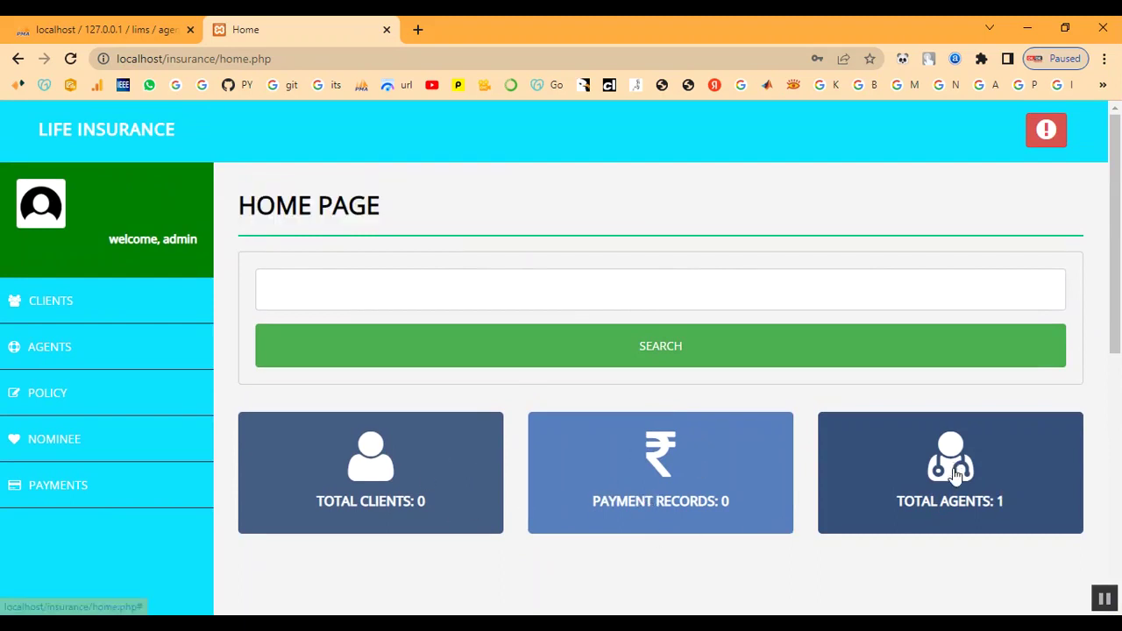
click(653, 507)
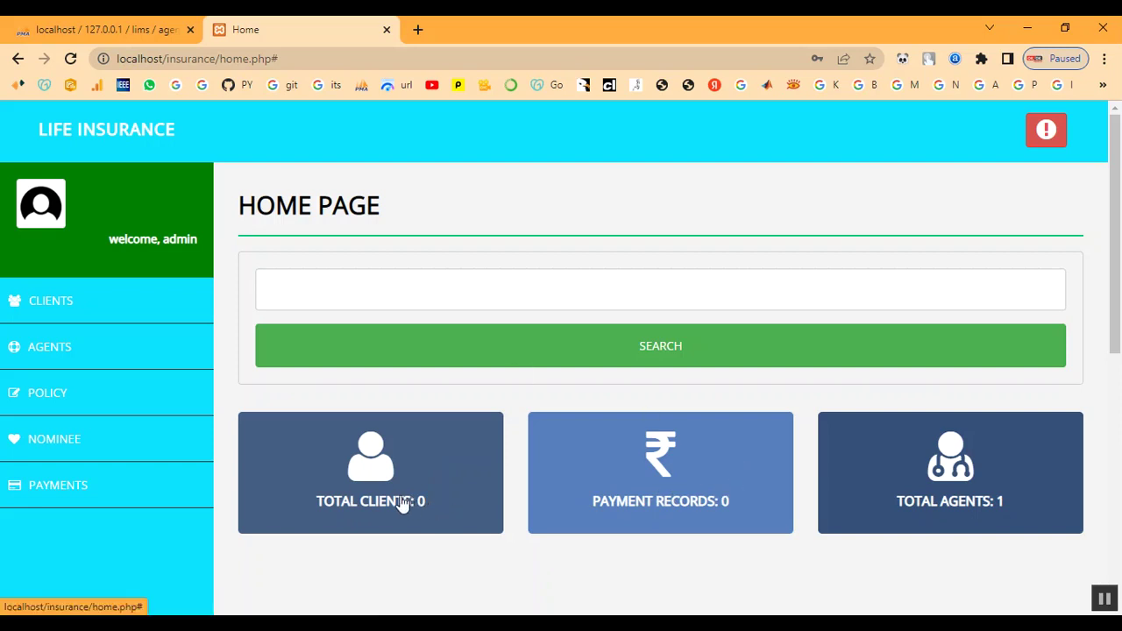
Step: Browse the Clients, Agents, Policy, Nominee and Payments lists, then return to Clients
click(74, 311)
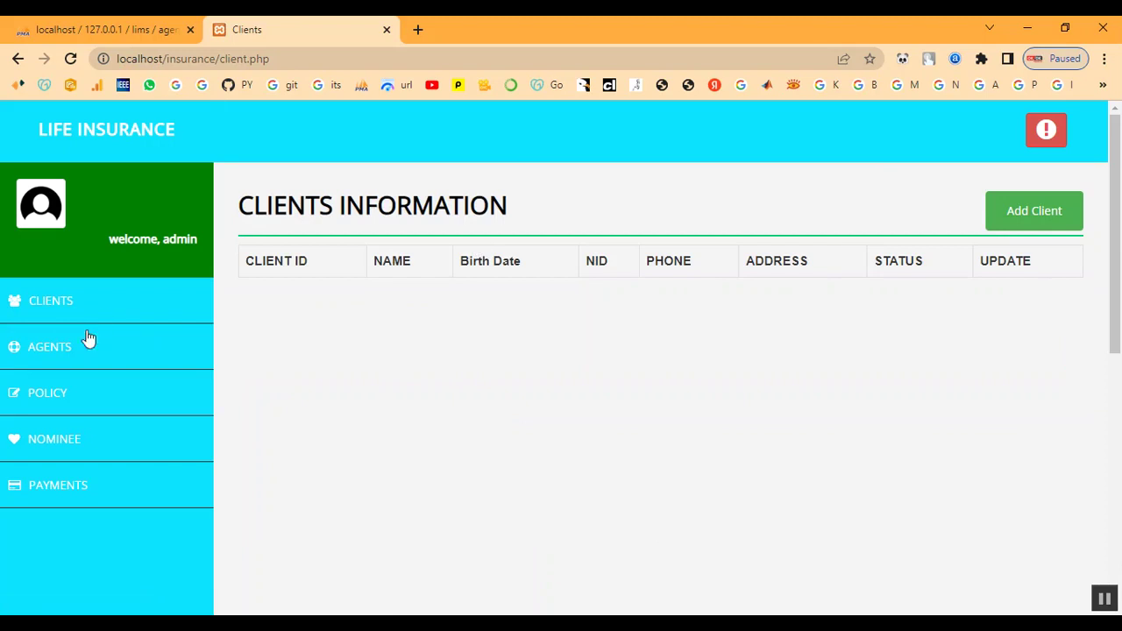
click(81, 355)
click(90, 396)
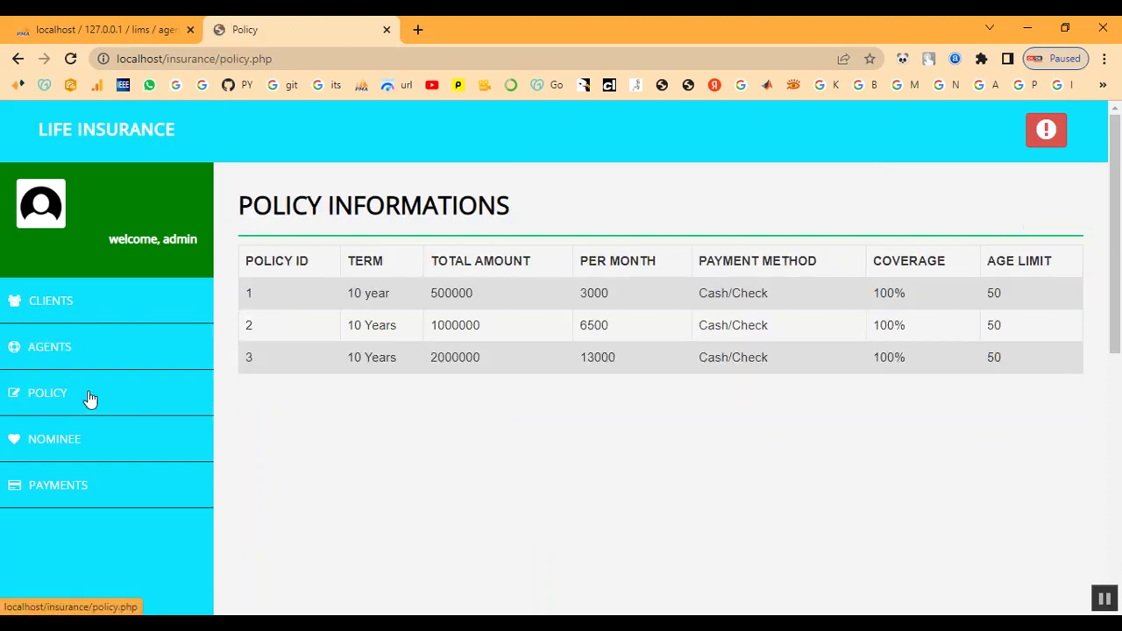
click(77, 451)
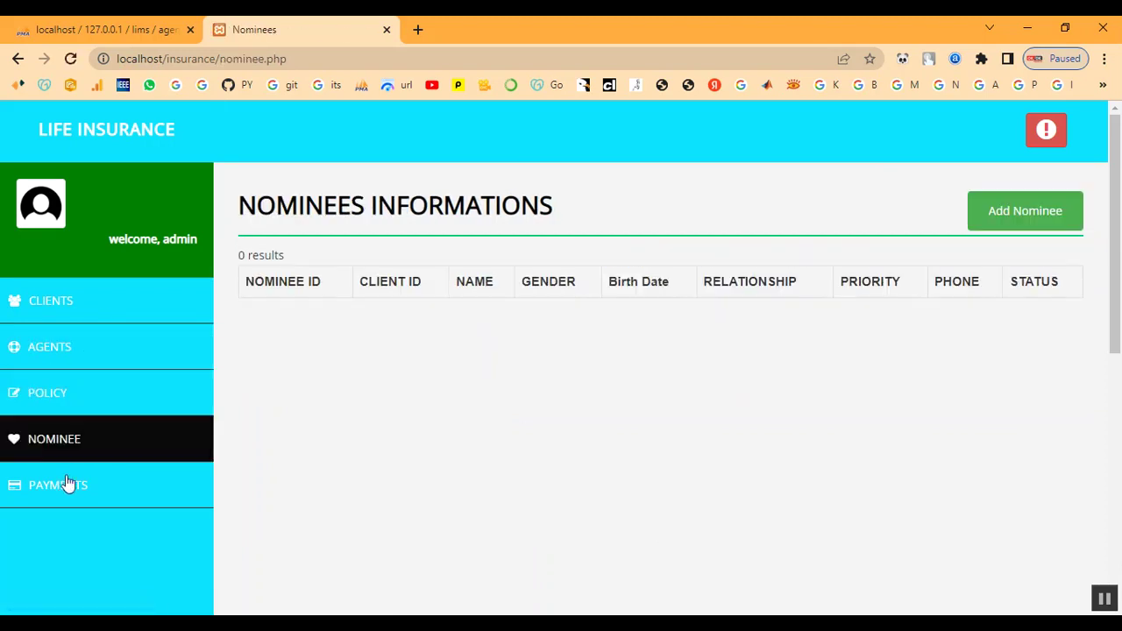
click(66, 501)
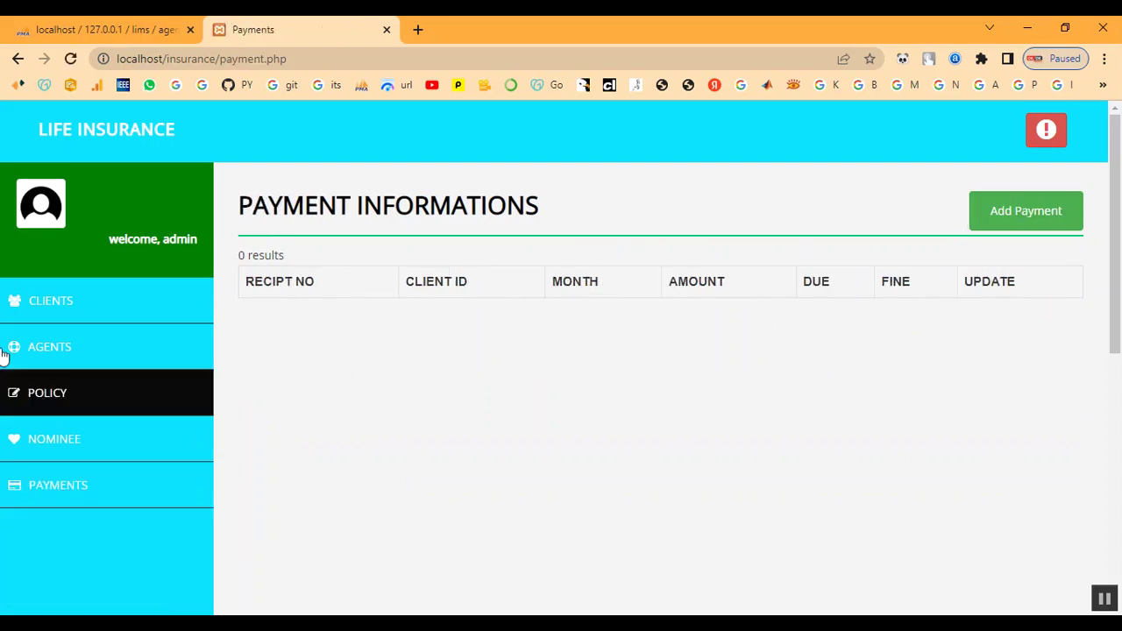
click(67, 303)
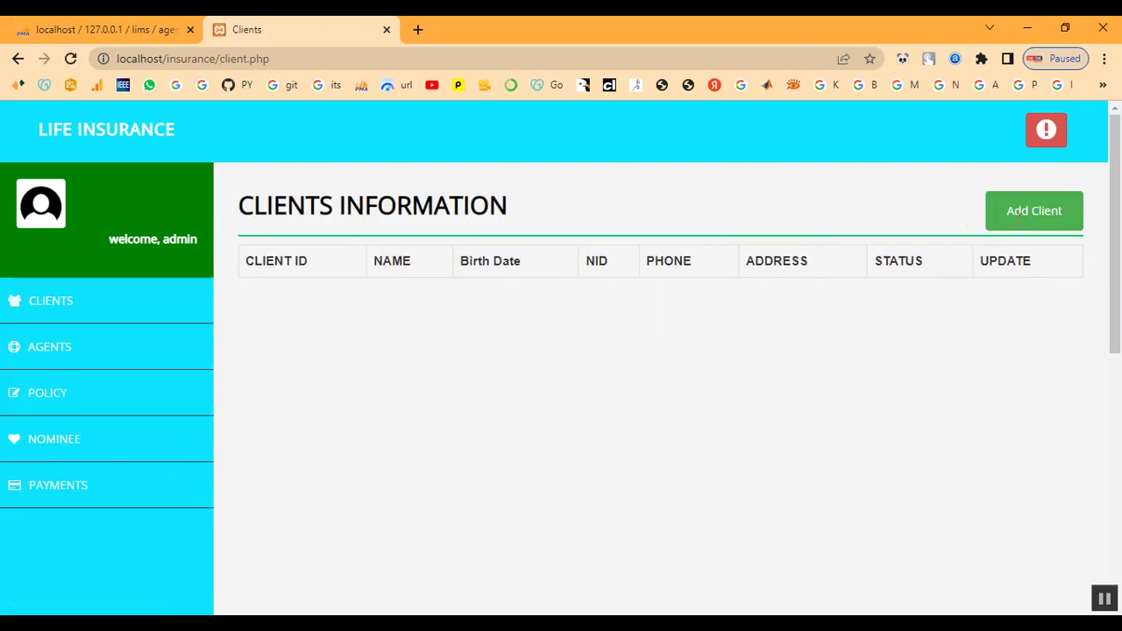
click(1017, 219)
Step: Type an initial client ID and password into the Add Client form
scroll(578, 316, down, 2)
scroll(578, 307, up, 2)
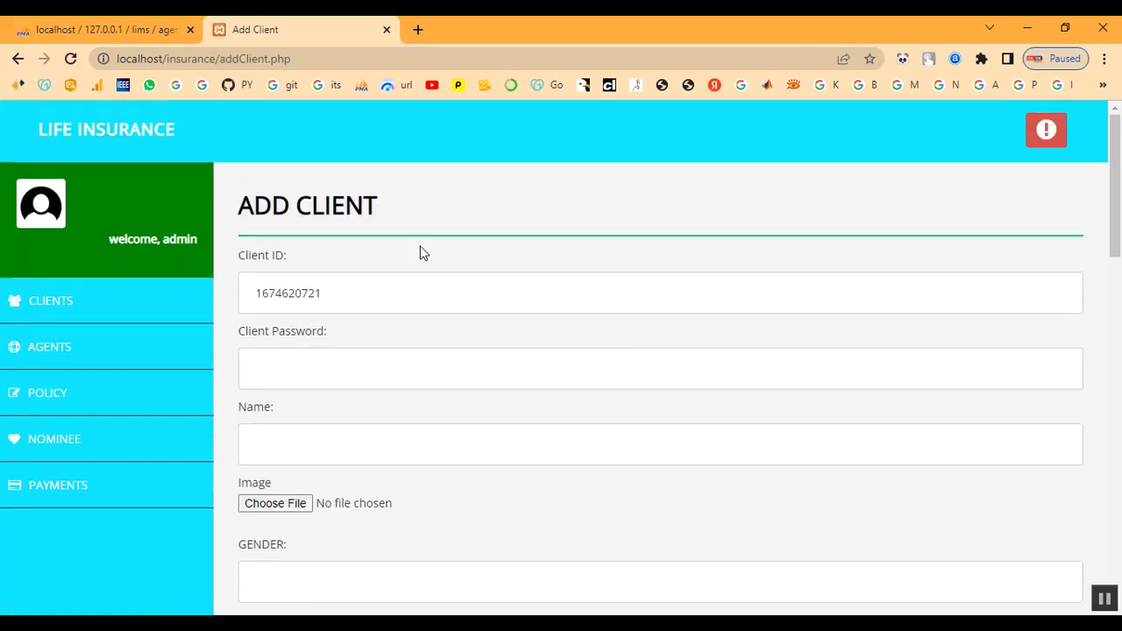
drag(363, 292, 192, 292)
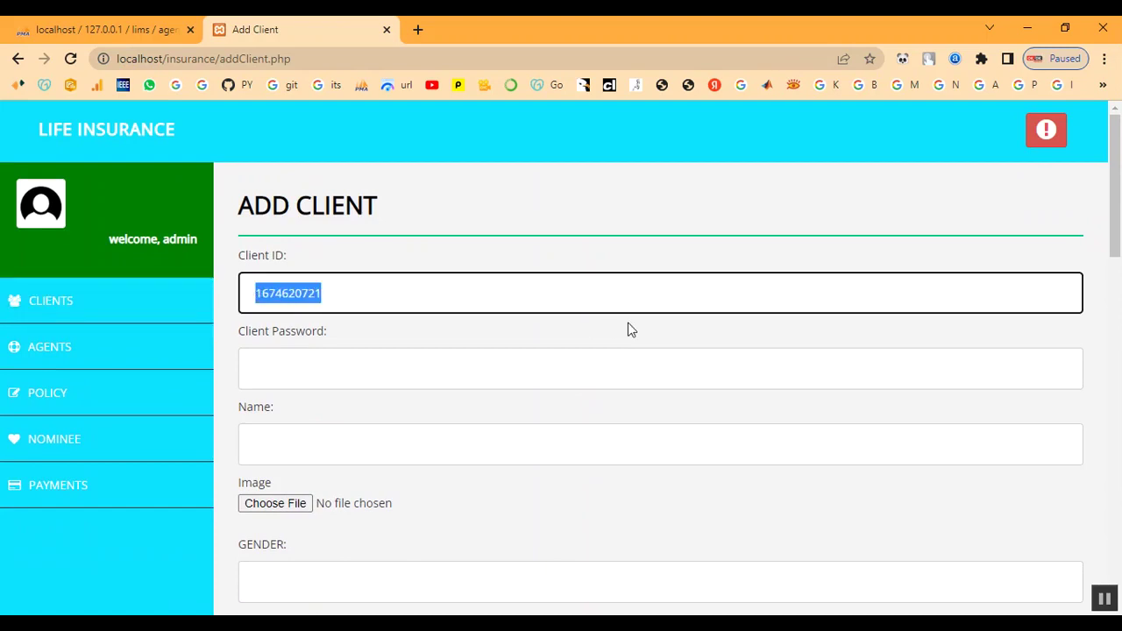
key(Tab)
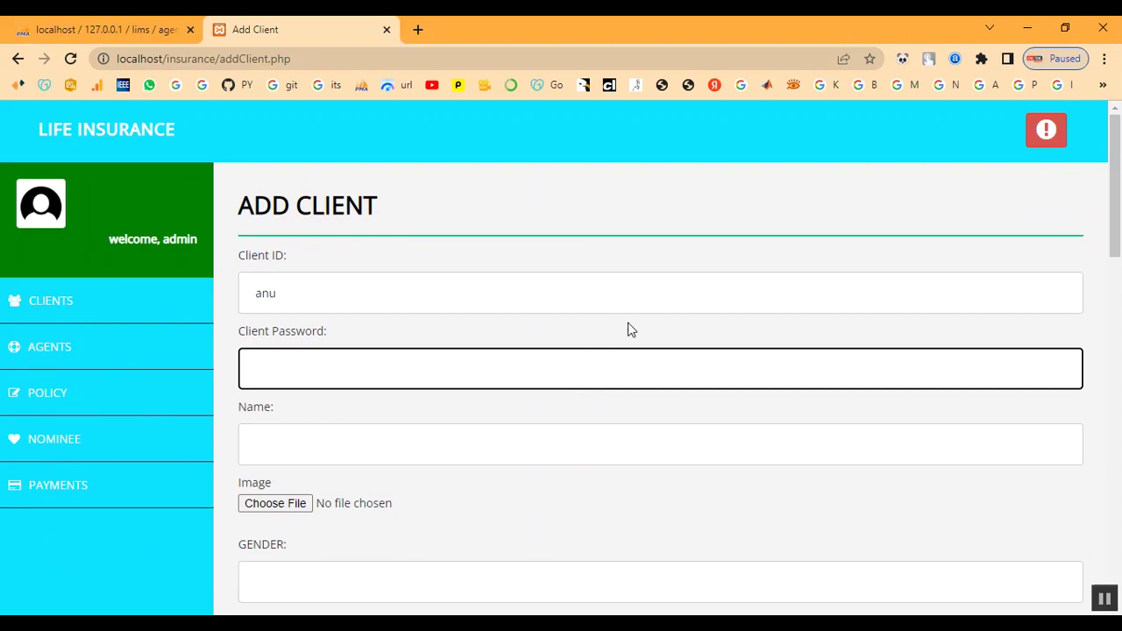
scroll(596, 342, down, 2)
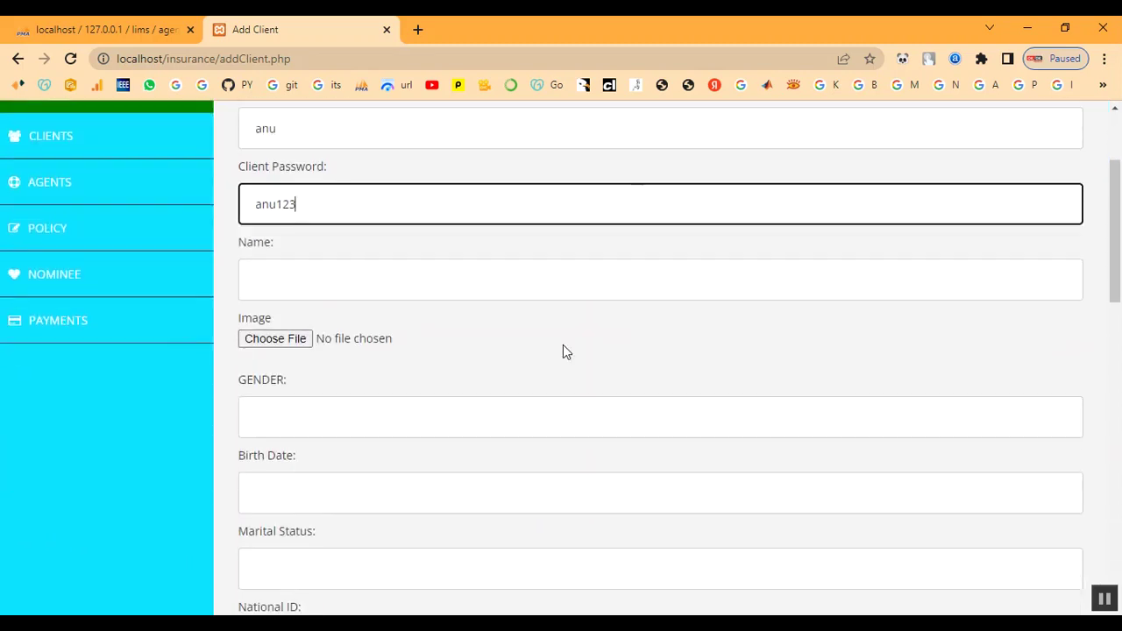
click(305, 284)
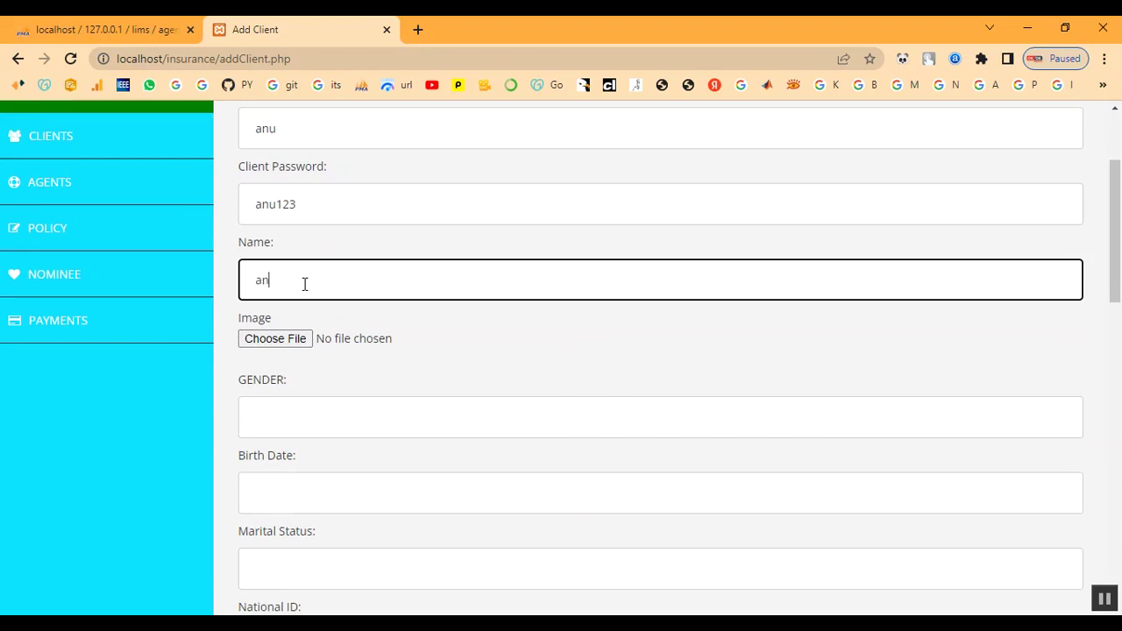
key(Tab)
scroll(304, 285, up, 2)
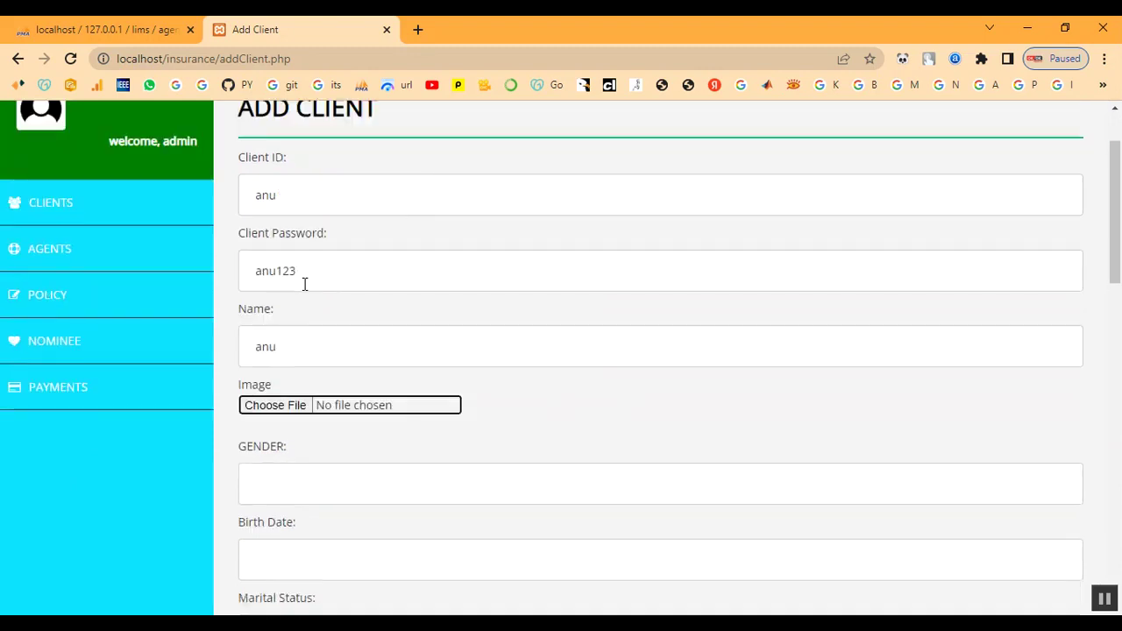
Step: Overwrite the client ID with 'ram' and replace the password and client name
double_click(326, 301)
text(ram)
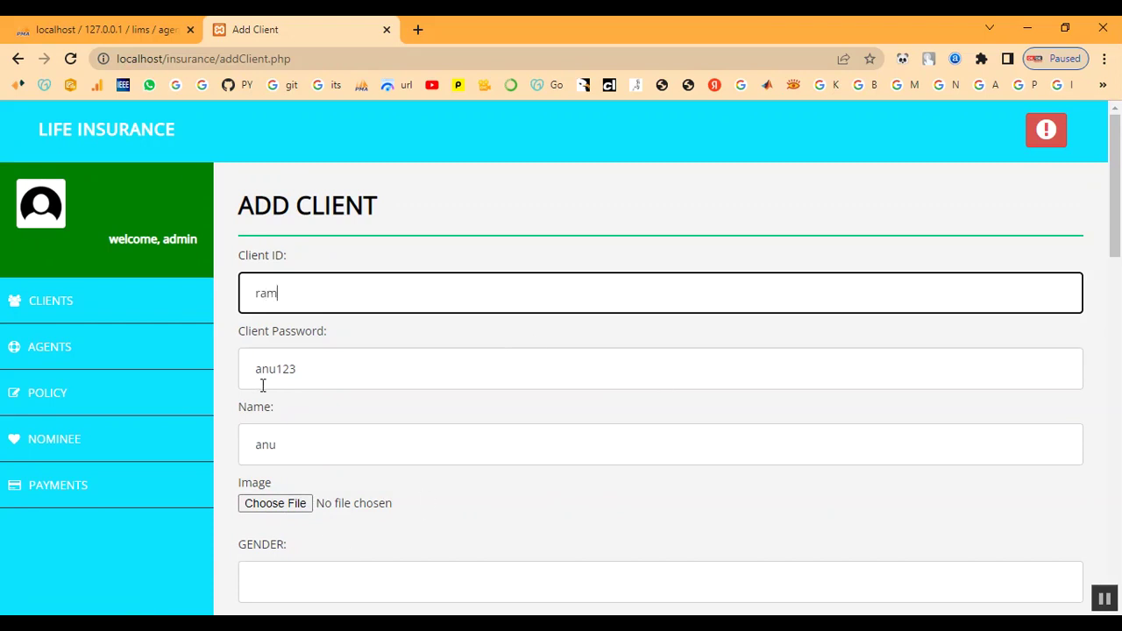
drag(275, 369, 254, 370)
text(ram)
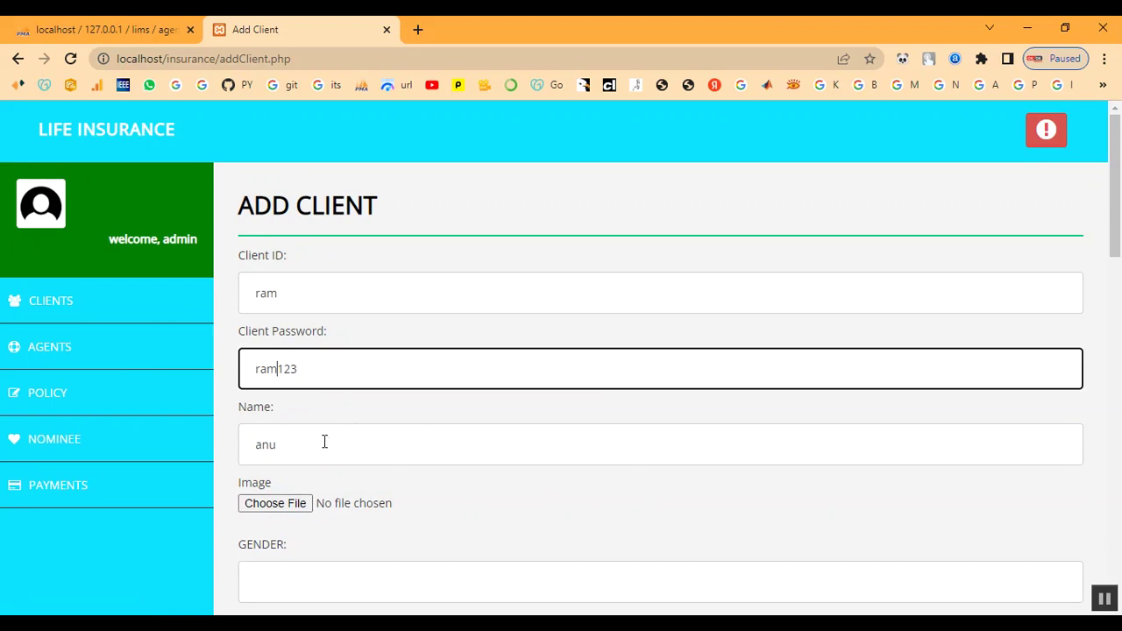
double_click(324, 442)
text(ram)
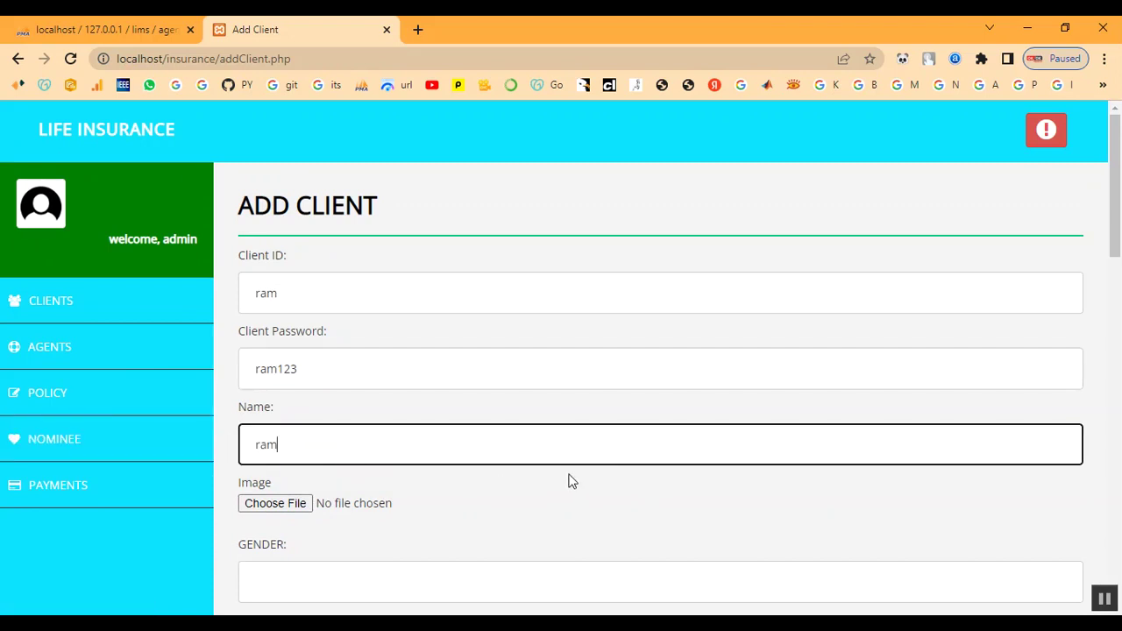
Step: Attach the photo 006.jpg as the client image
scroll(568, 480, down, 1)
click(292, 421)
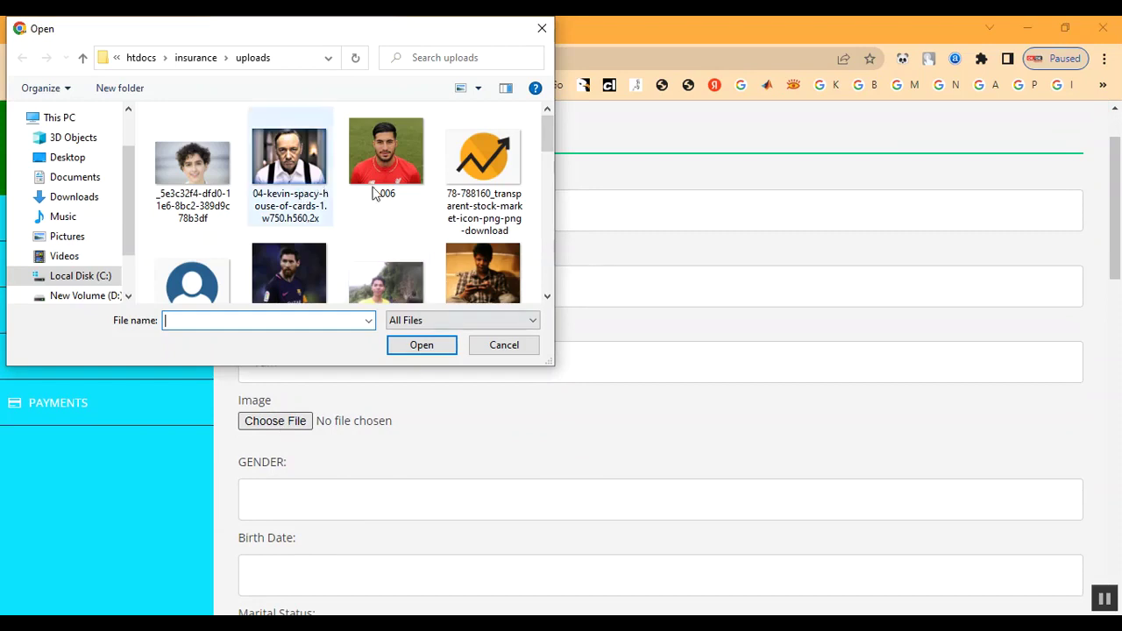
scroll(411, 192, down, 1)
scroll(410, 192, up, 1)
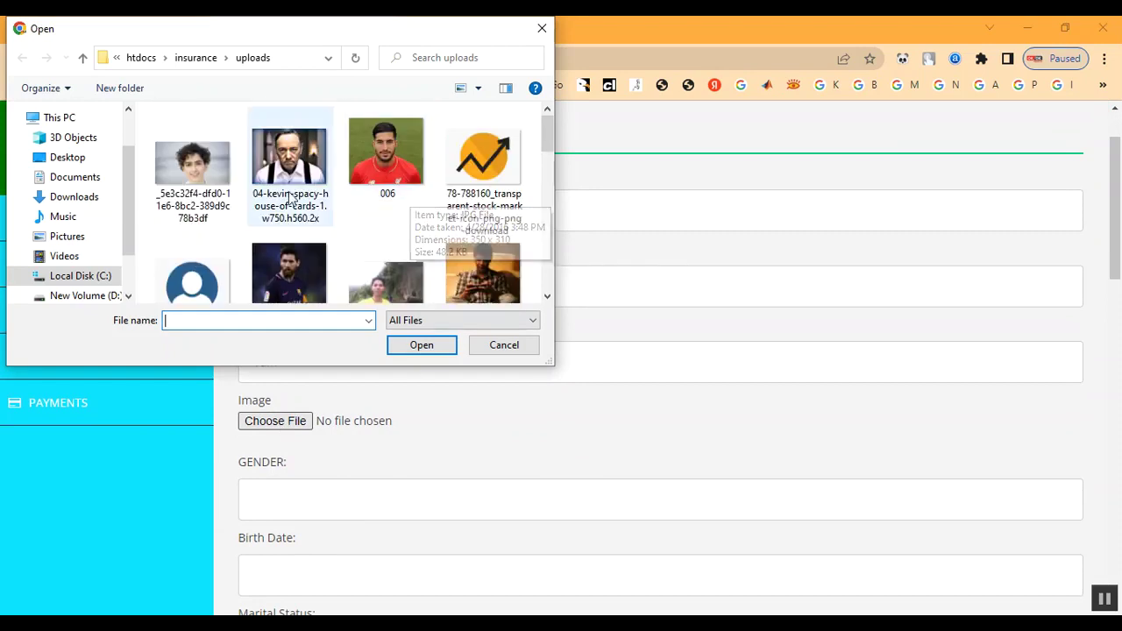
double_click(383, 177)
scroll(428, 386, down, 2)
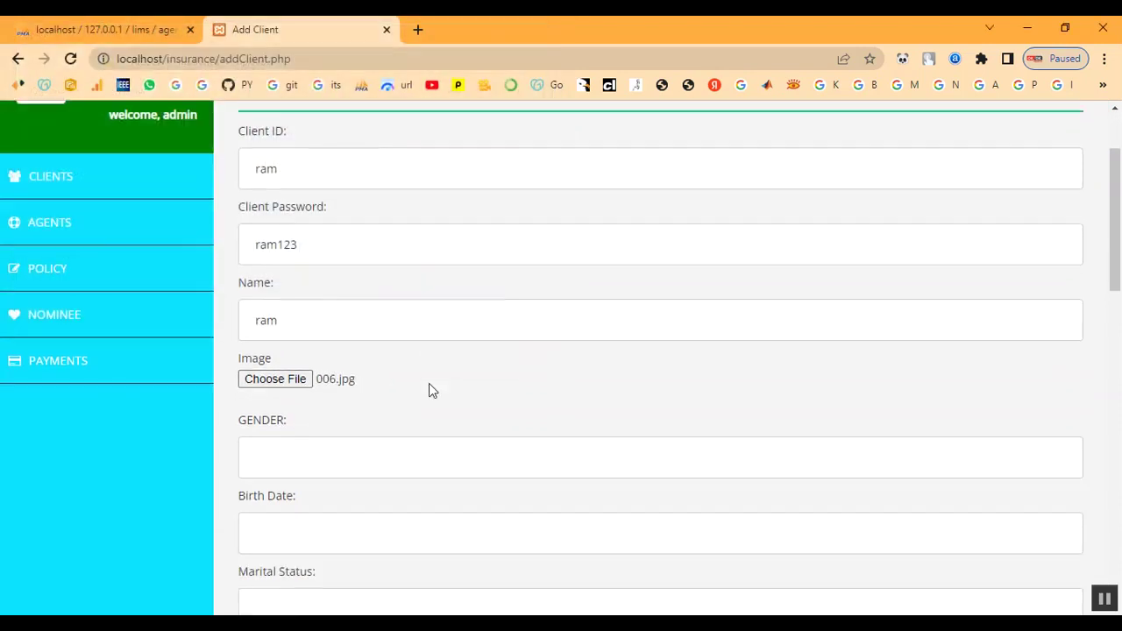
Step: Fill in the client's gender, birth date, marital status Married and National ID 1
click(362, 335)
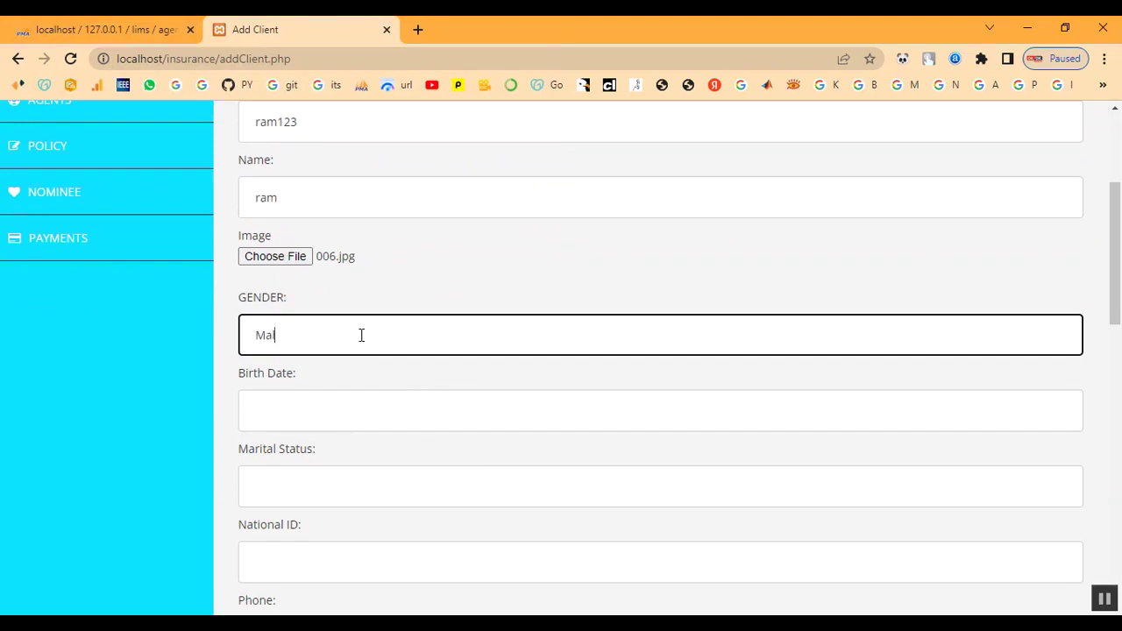
scroll(386, 333, down, 2)
click(371, 244)
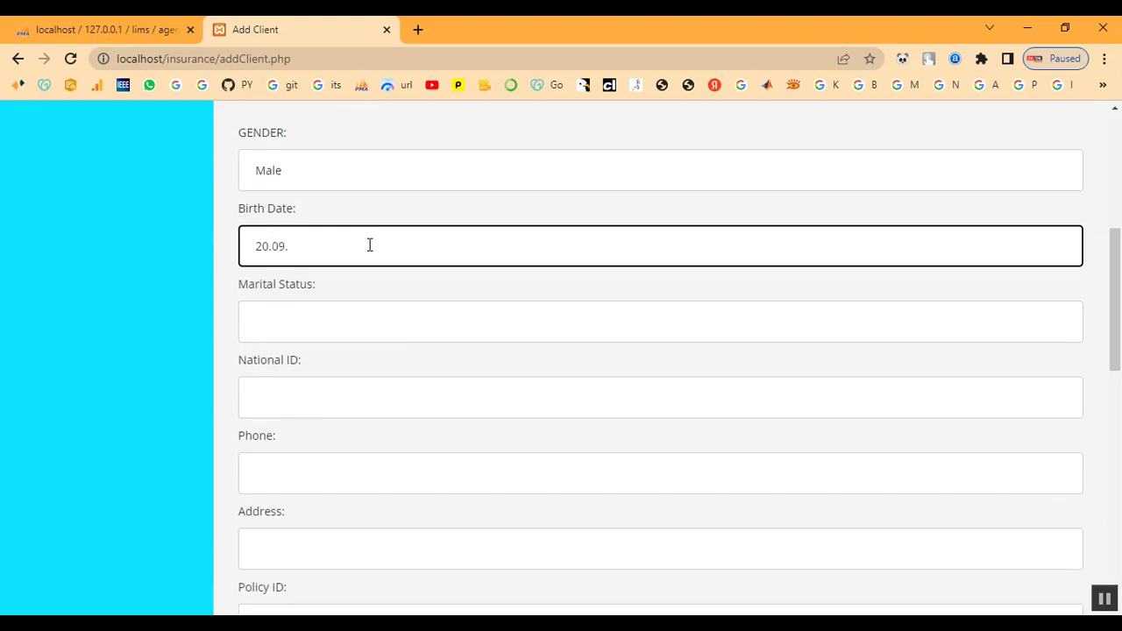
key(BackSpace)
text(1989)
scroll(334, 245, down, 1)
click(334, 246)
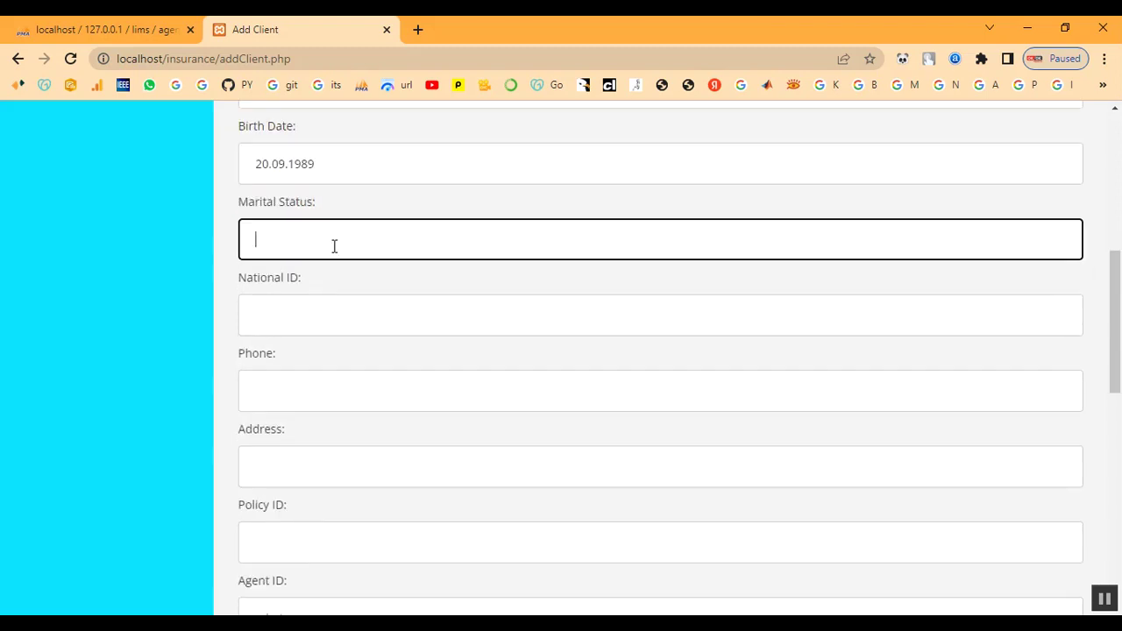
text(Married)
click(335, 317)
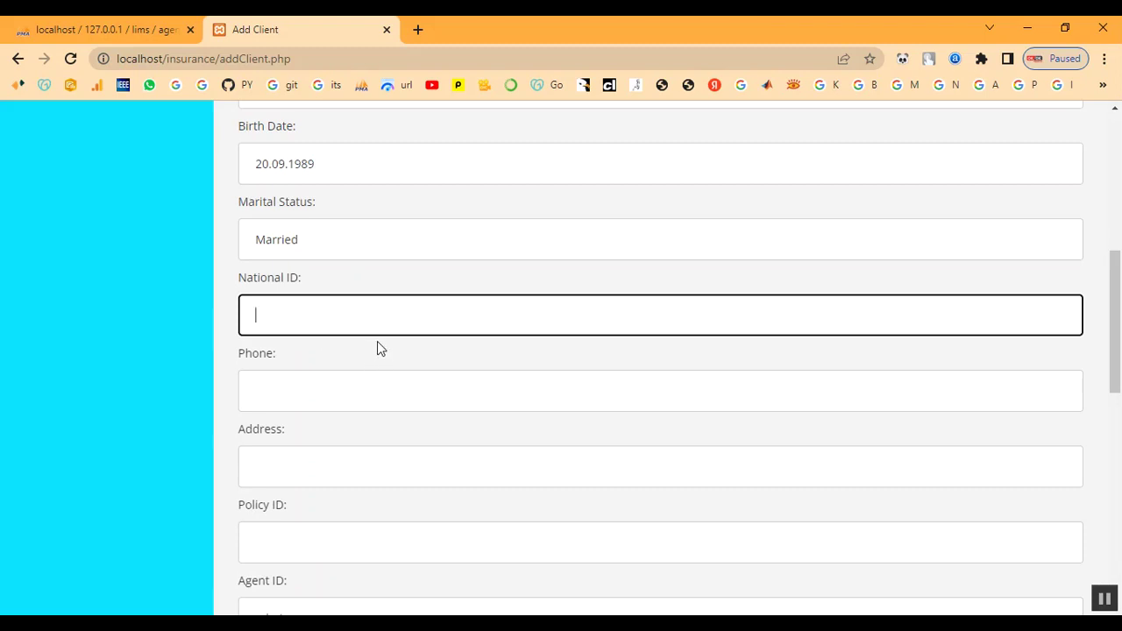
text(1)
Step: Enter the client's phone number, the address and policy ID 1
click(308, 397)
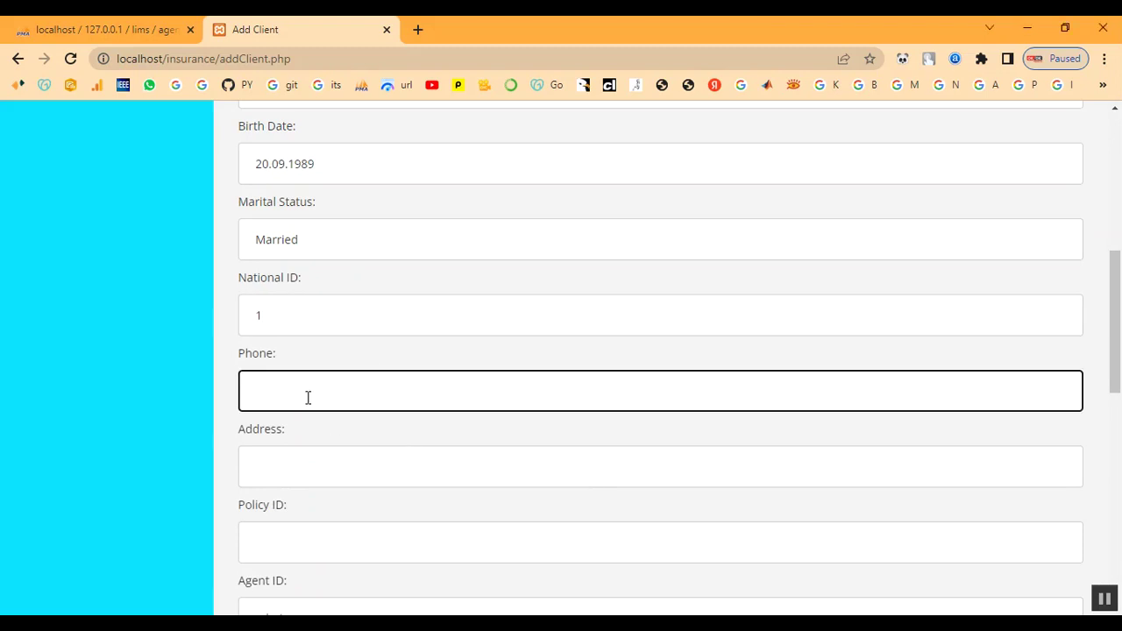
scroll(342, 471, down, 1)
click(313, 391)
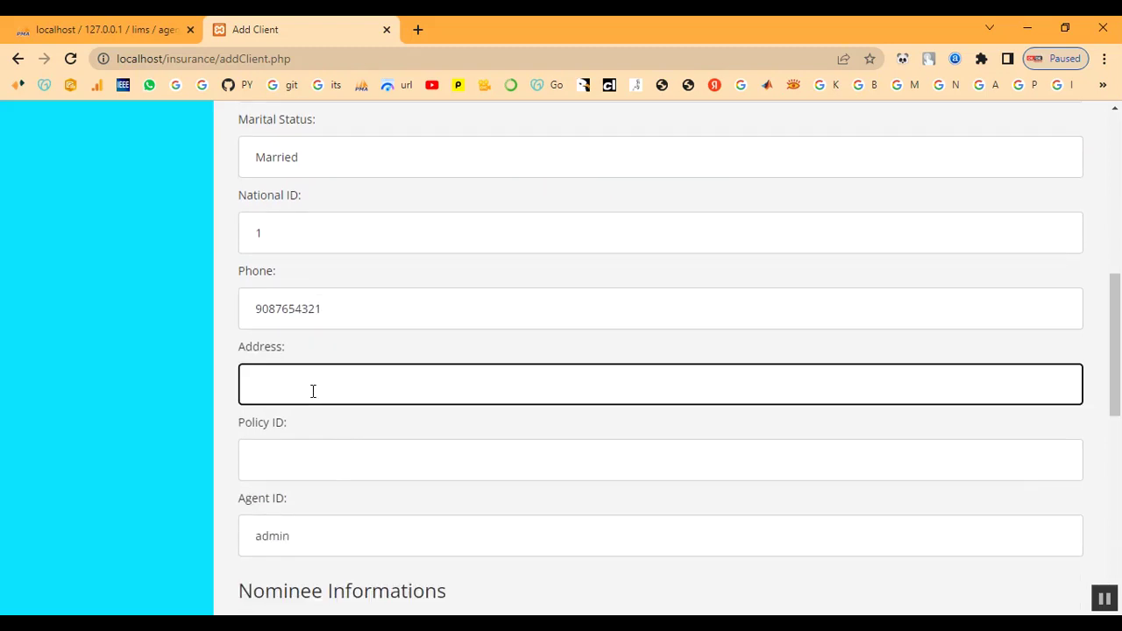
text(chennai)
key(Tab)
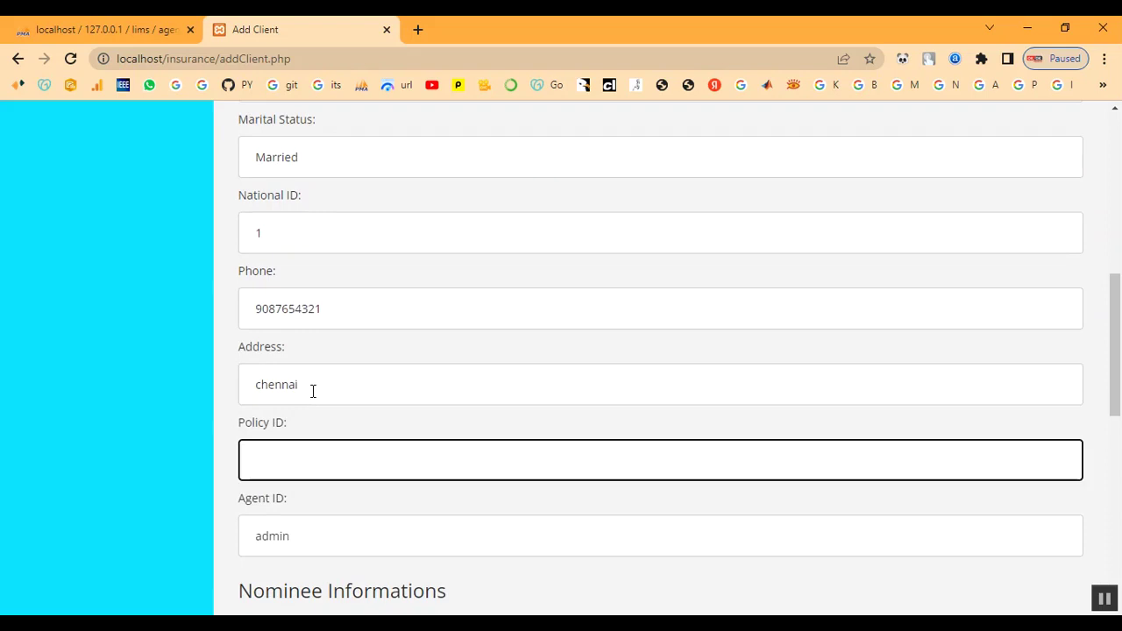
scroll(313, 391, down, 2)
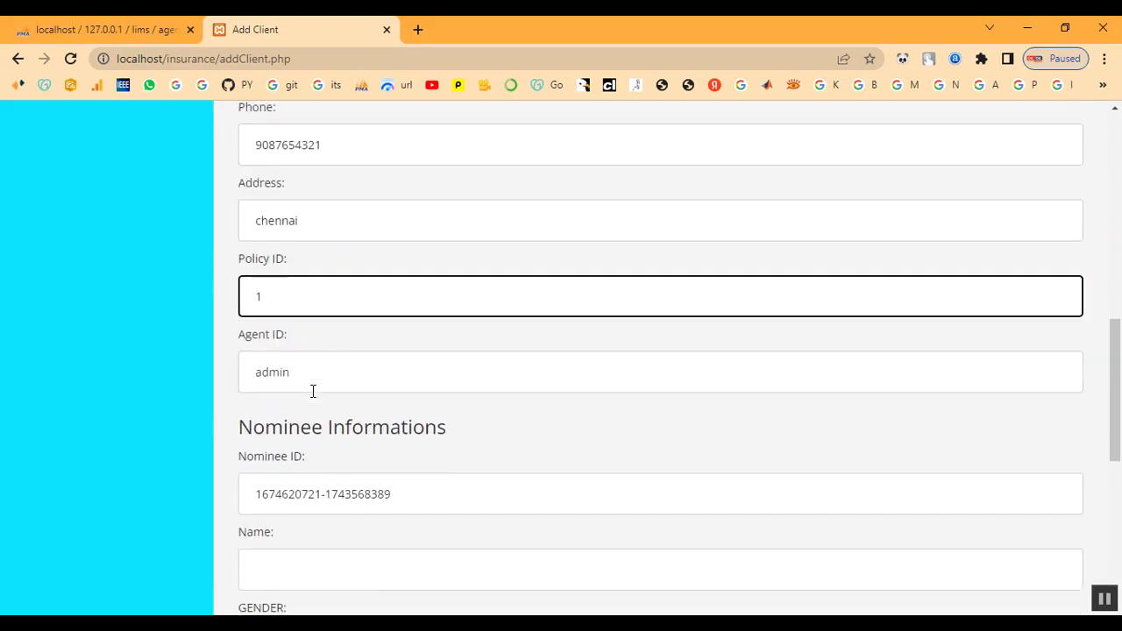
Step: Replace the generated Nominee ID with 'anu' and fill in the nominee's name
drag(295, 368, 253, 378)
scroll(421, 429, down, 2)
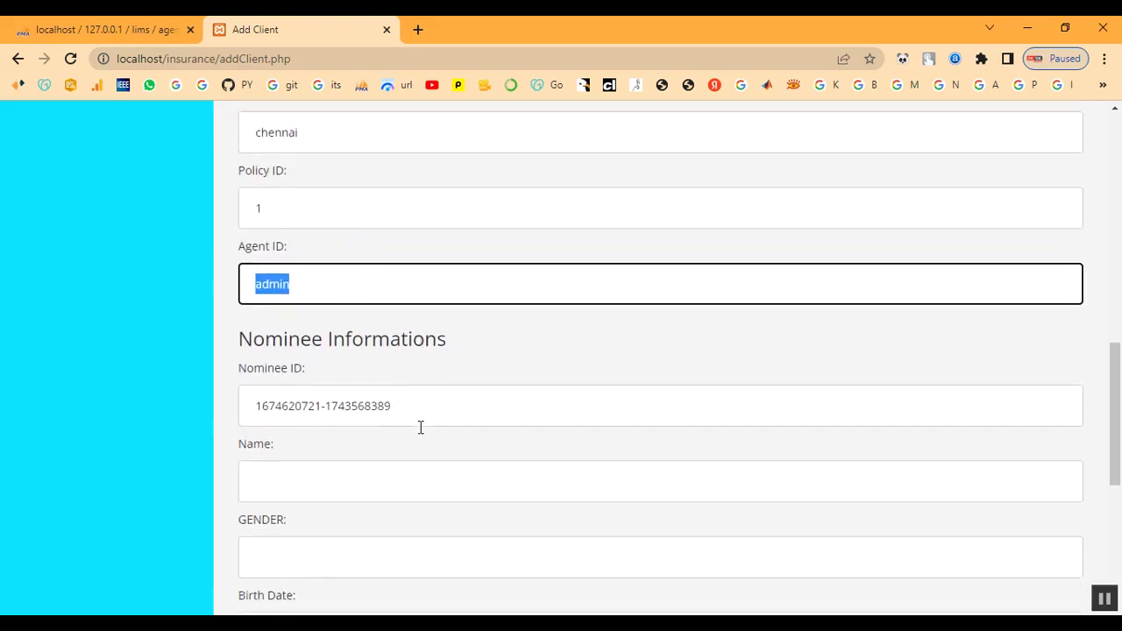
drag(243, 268, 513, 275)
click(513, 275)
click(446, 333)
drag(383, 342, 200, 359)
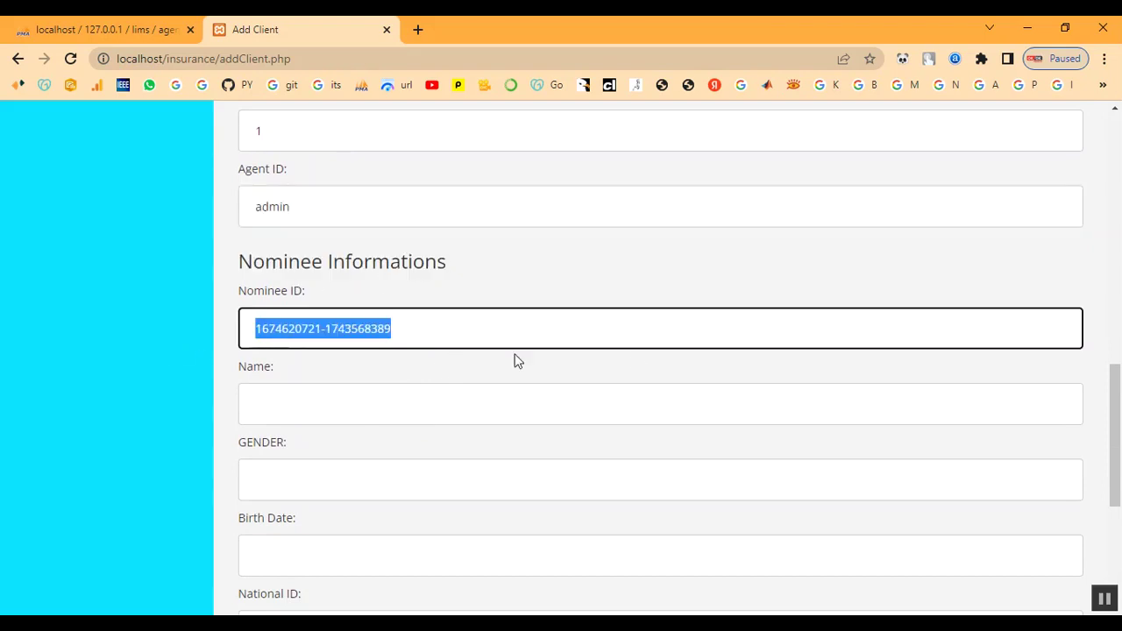
text(anu)
key(Tab)
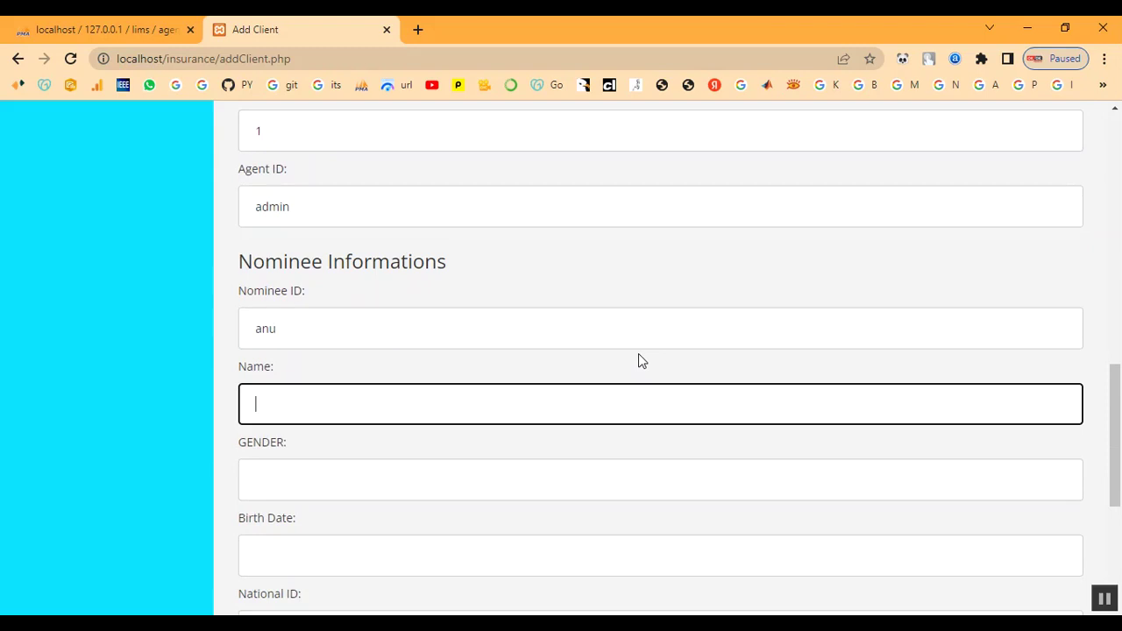
click(307, 411)
key(Tab)
Step: Set nominee gender female, birth date 20.02.2003 and National ID 1
text(female)
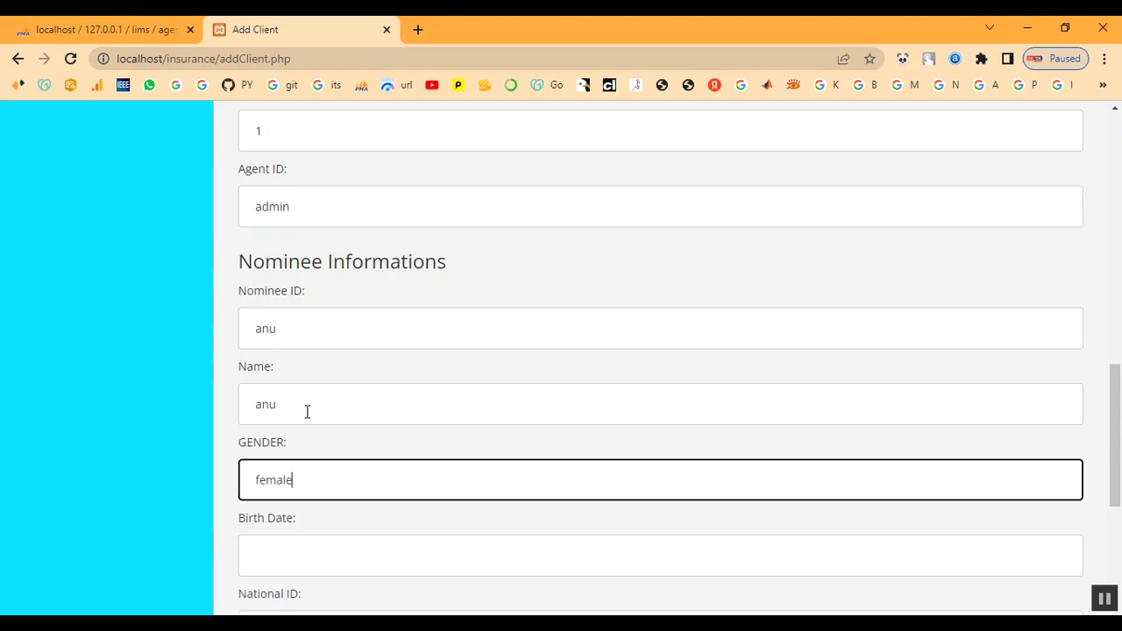
key(Tab)
scroll(307, 412, down, 2)
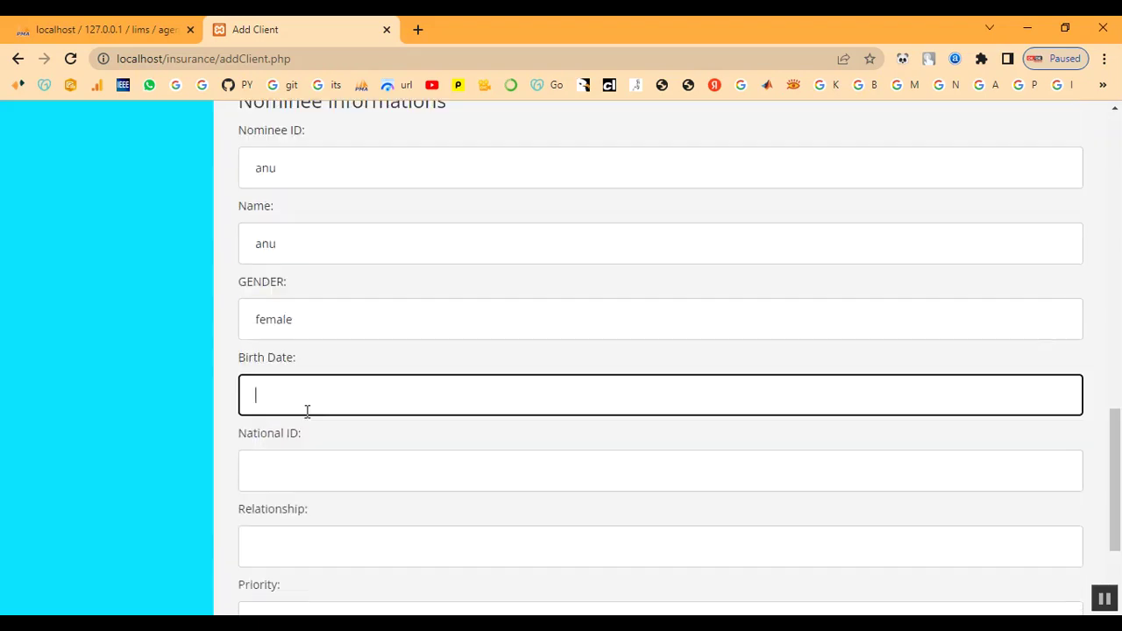
text(20.02.)
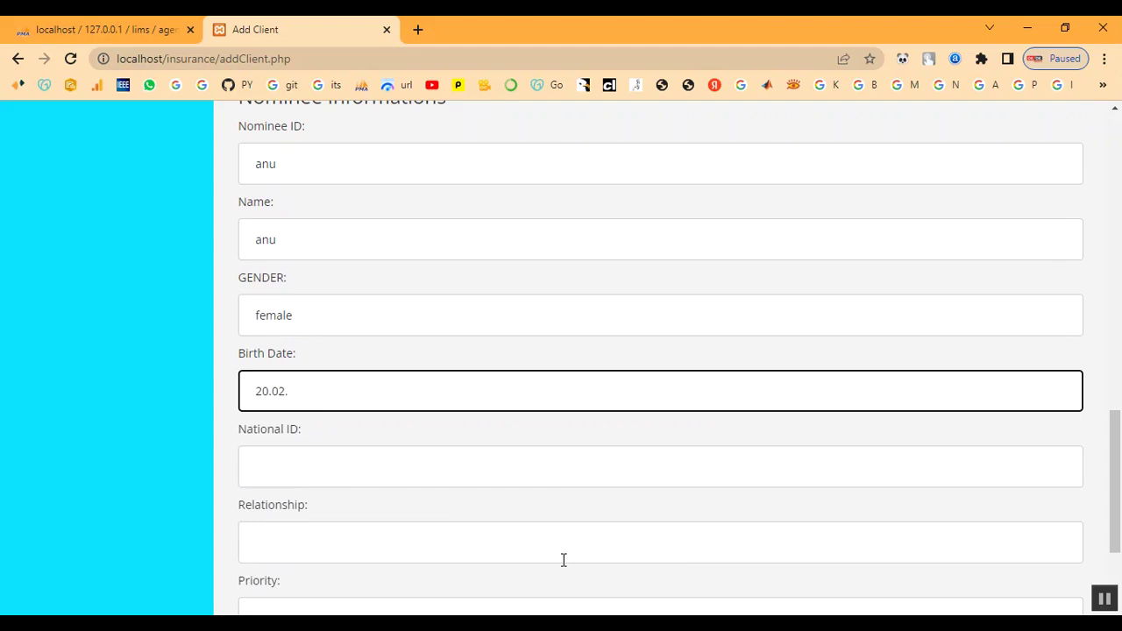
text(2003)
click(315, 473)
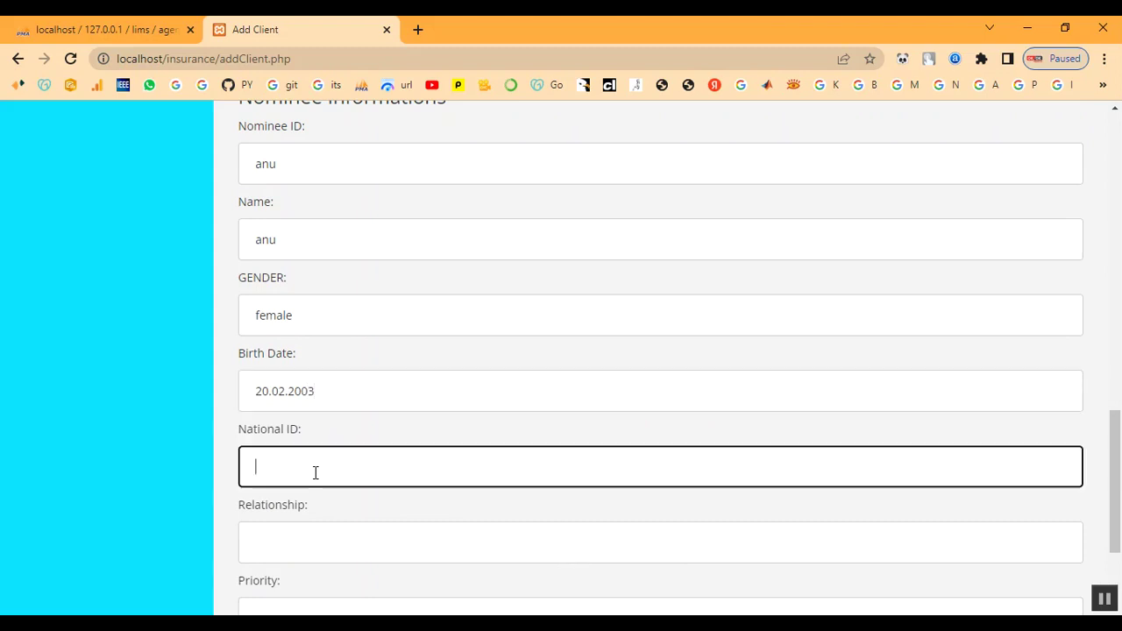
text(1)
scroll(315, 471, down, 2)
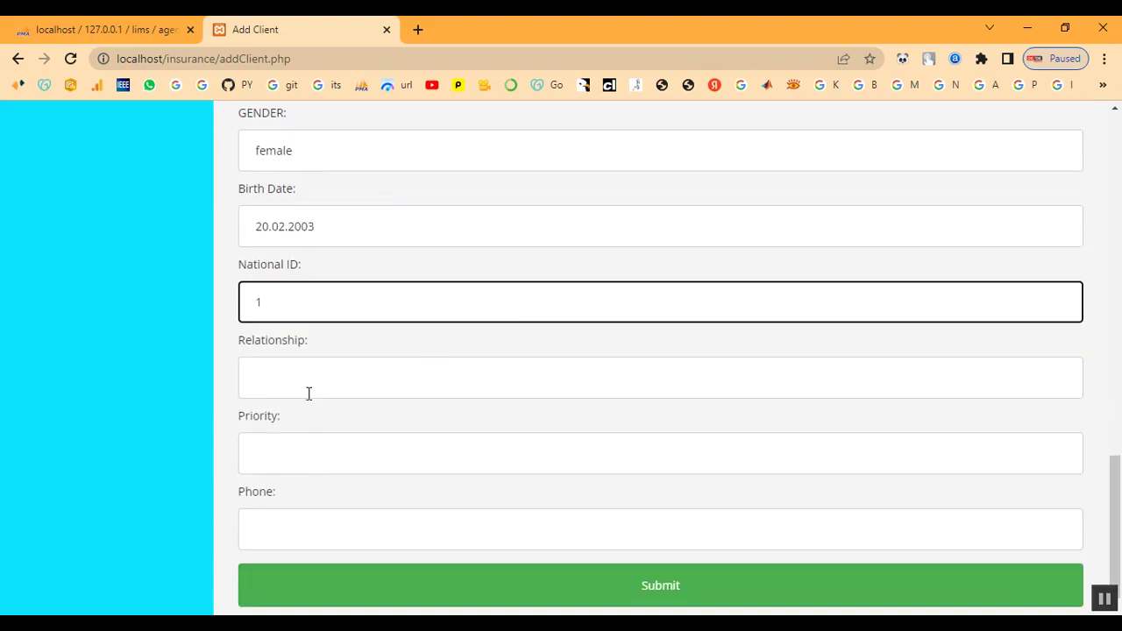
Step: Enter relationship Daughter, priority high and the nominee's phone number
click(300, 377)
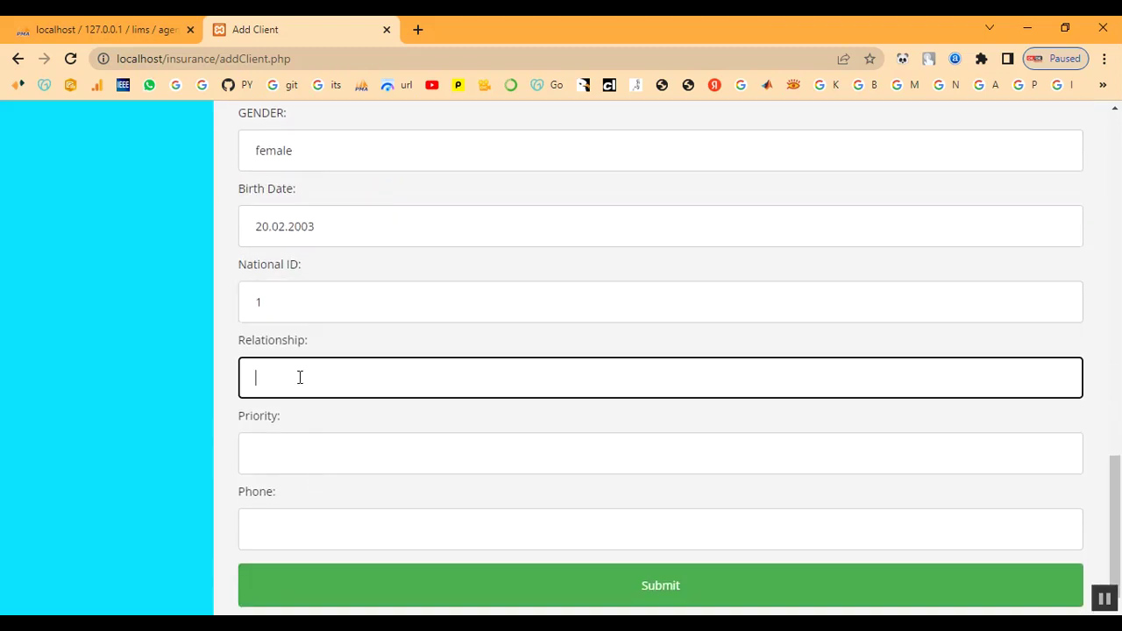
text(Daughter)
click(361, 448)
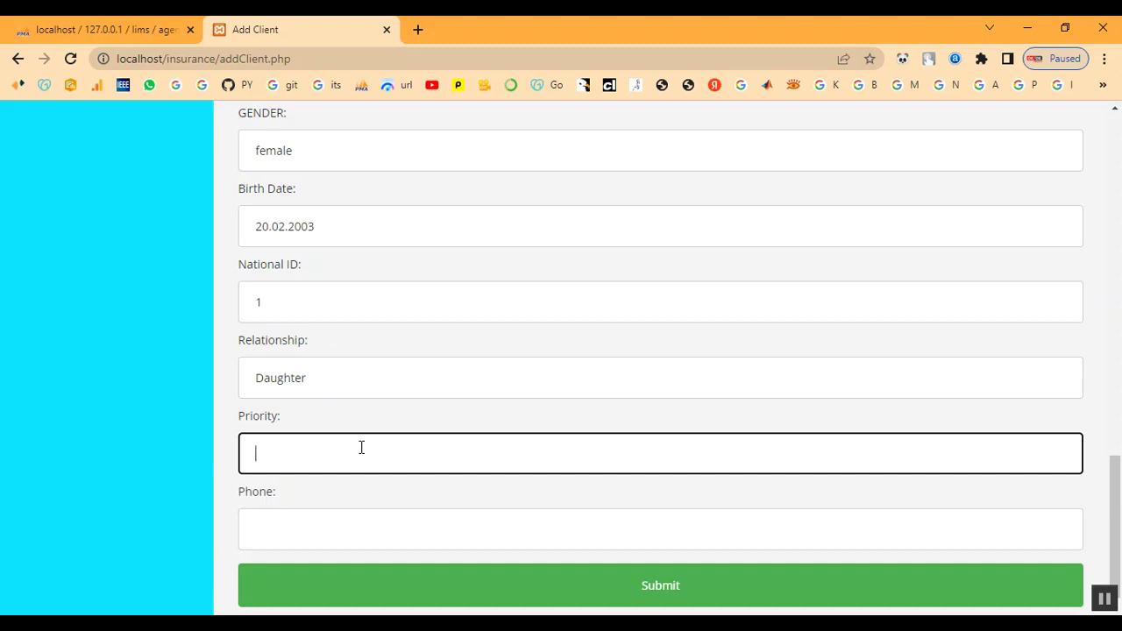
text(high)
scroll(363, 451, down, 1)
click(333, 526)
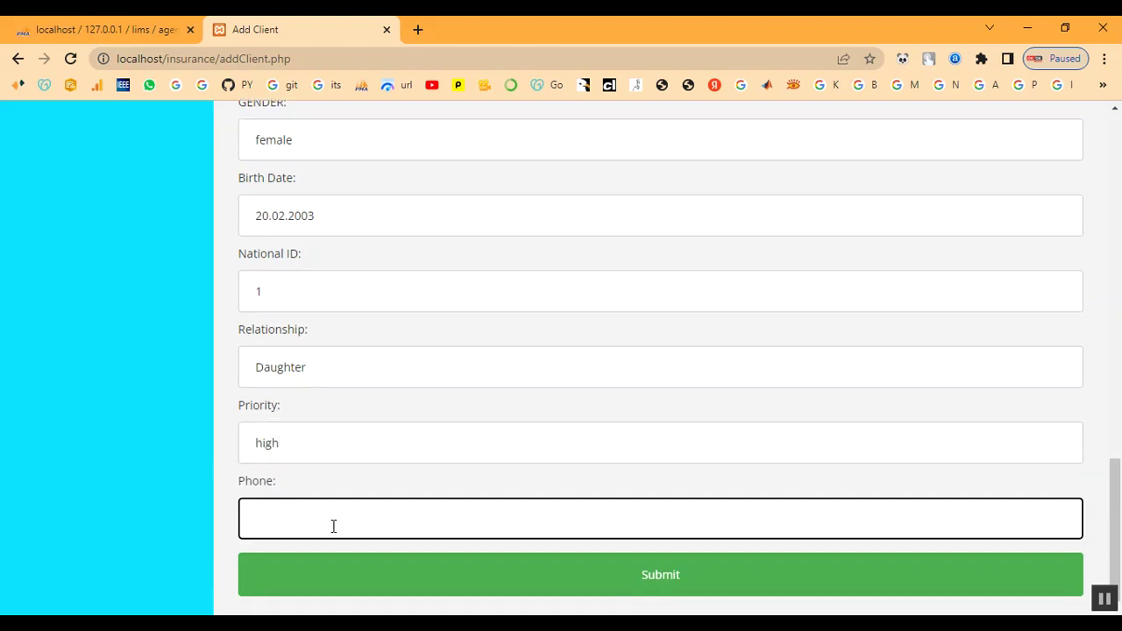
Step: Submit the form and check the picture-uploaded, client-added and nominee-added messages
click(527, 595)
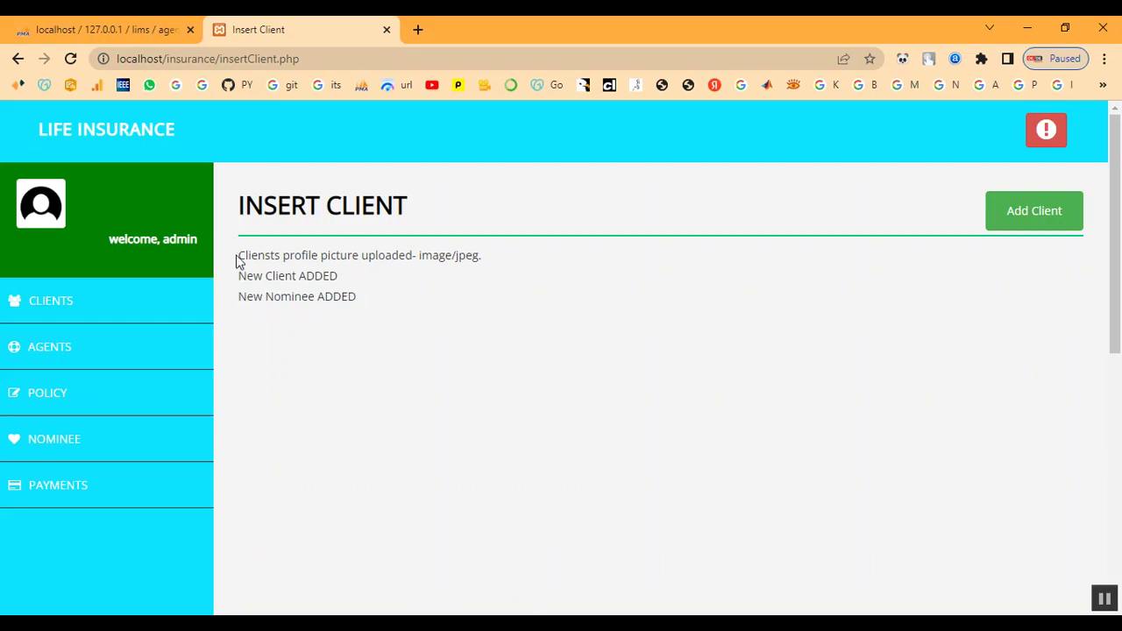
drag(237, 254, 380, 305)
click(552, 394)
scroll(172, 423, down, 1)
scroll(55, 303, up, 2)
Step: Open ram's Client Status page from the clients list and review policy 1 details
click(53, 303)
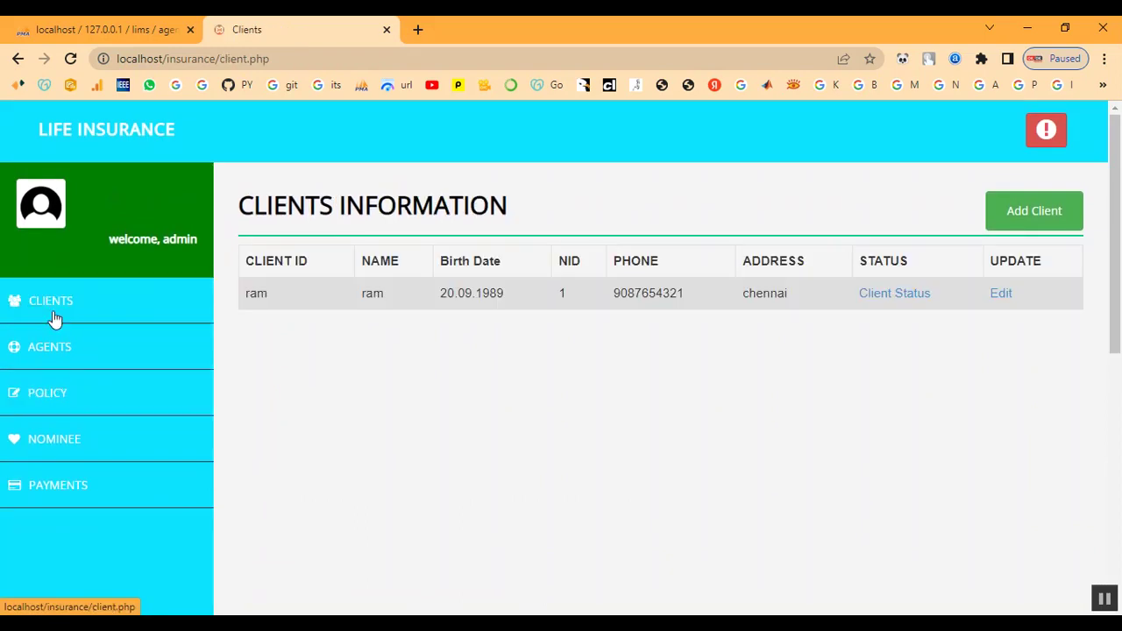
click(885, 294)
scroll(749, 426, down, 5)
scroll(749, 453, down, 6)
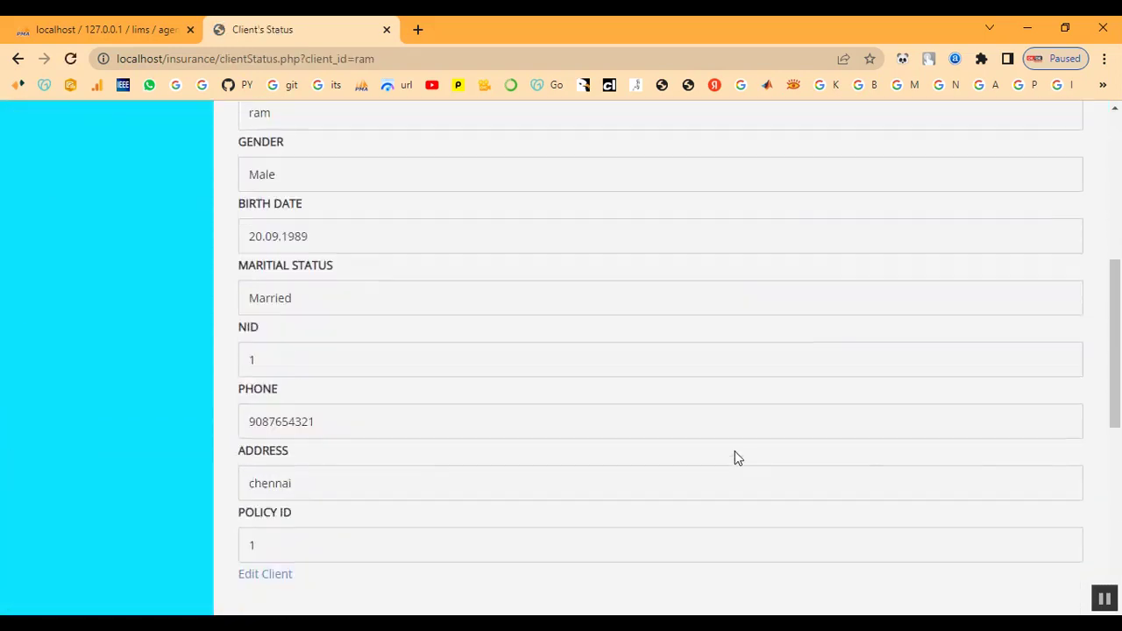
scroll(470, 443, up, 2)
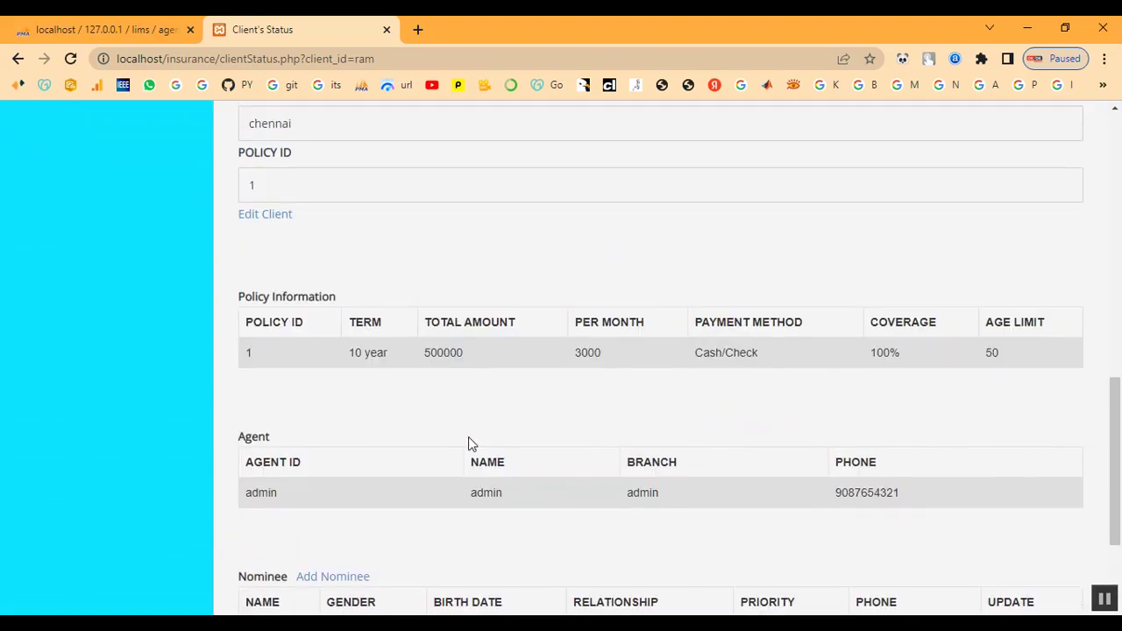
drag(346, 366, 1025, 381)
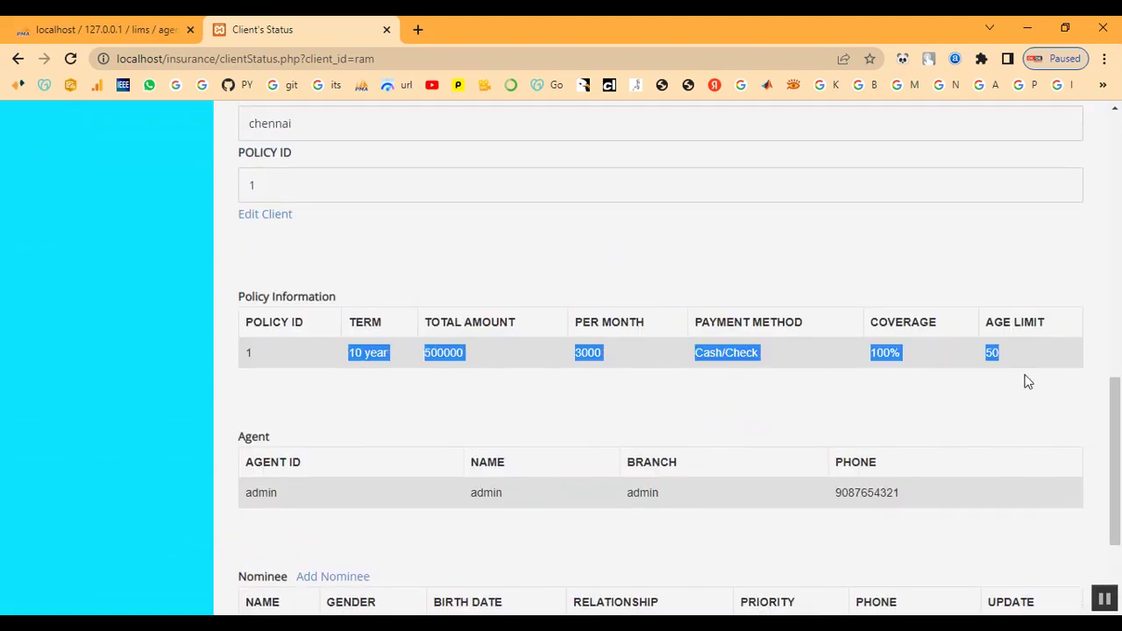
click(1027, 382)
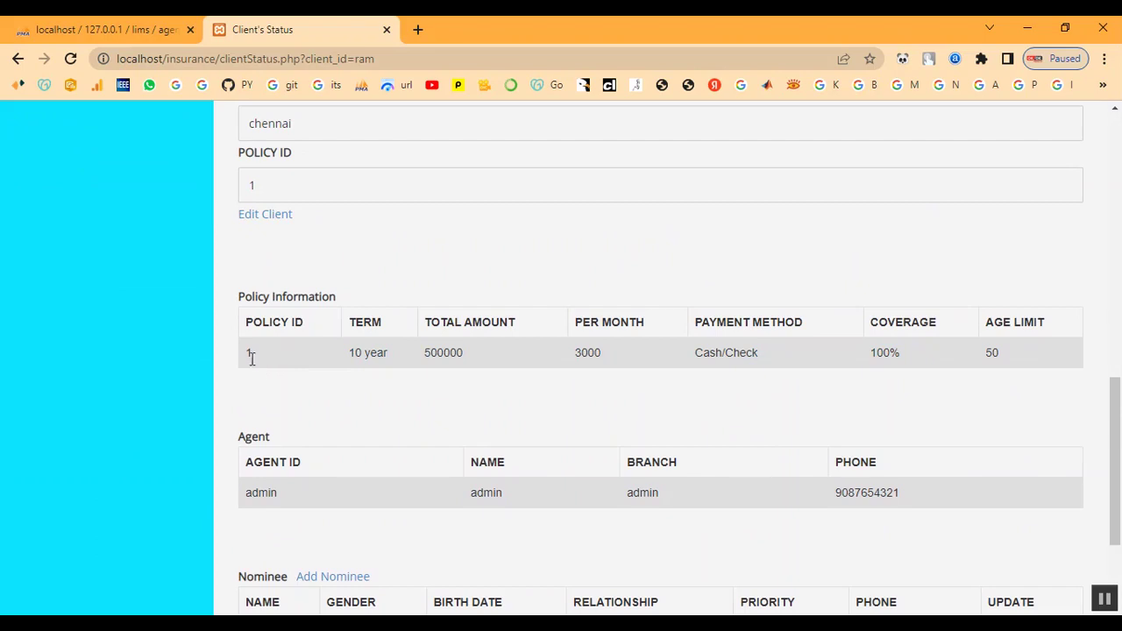
Step: Review the policy term, total amount, and the nominee's relationship, priority and phone
scroll(451, 424, up, 1)
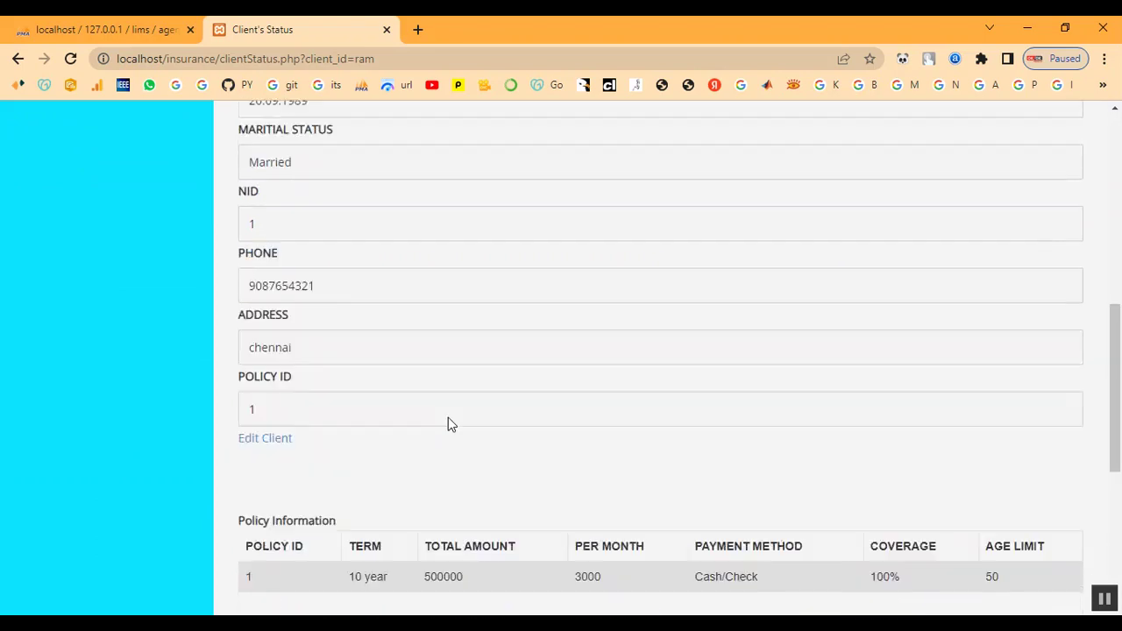
scroll(448, 417, down, 1)
drag(336, 359, 1022, 375)
click(546, 366)
scroll(614, 451, down, 2)
click(747, 391)
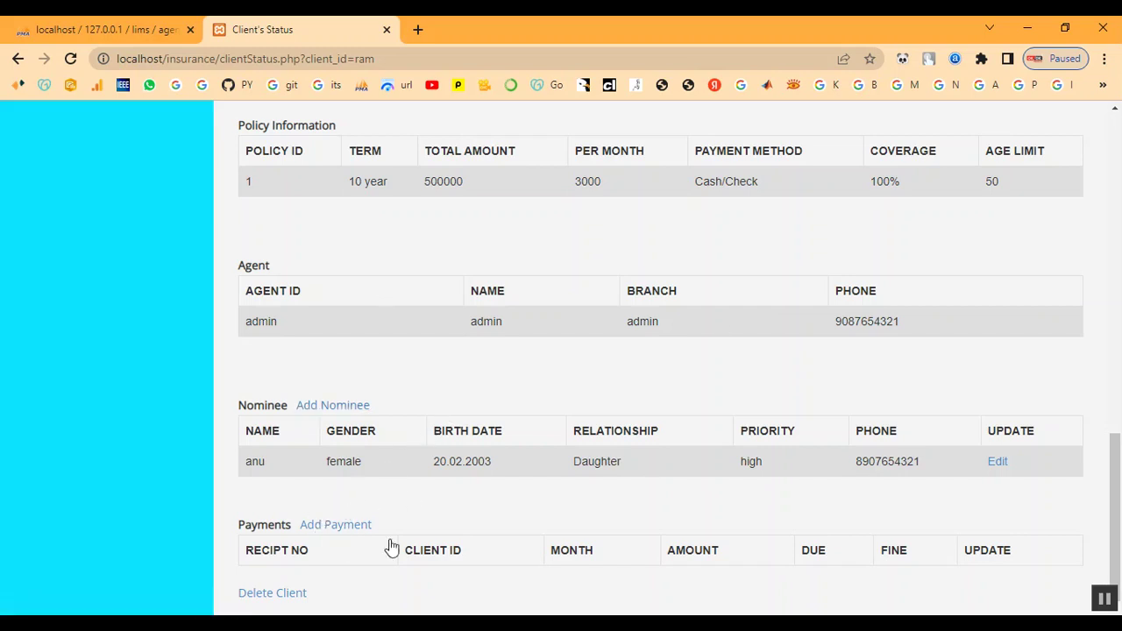
drag(578, 471, 962, 474)
click(662, 351)
scroll(326, 531, up, 15)
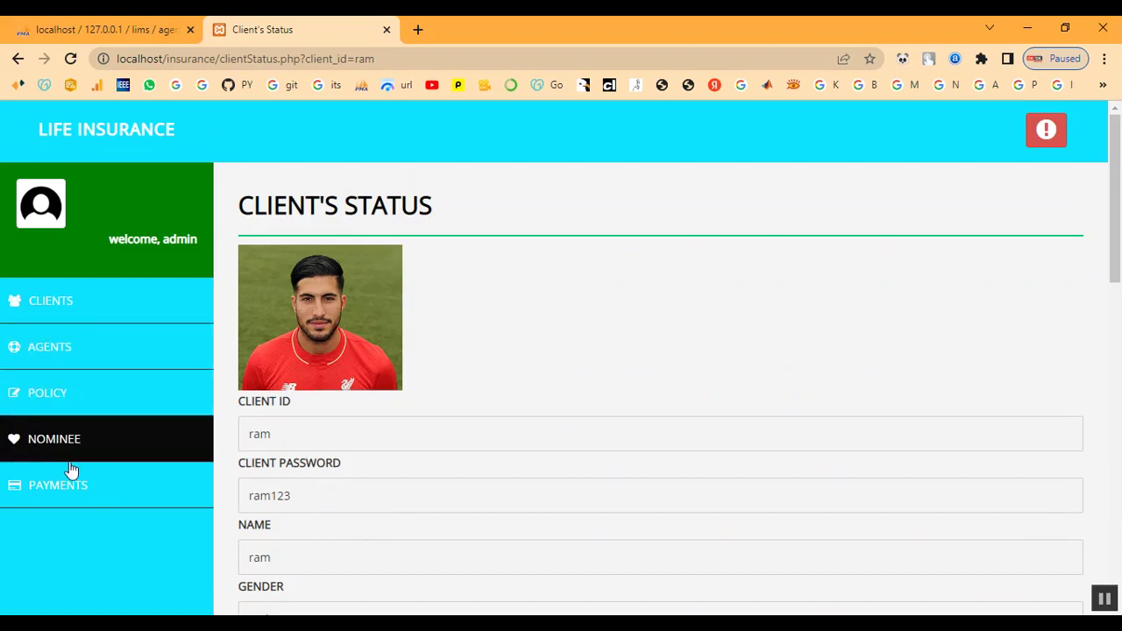
Step: Check the nominees list, reopen ram's status, then review the table of three policies
click(100, 449)
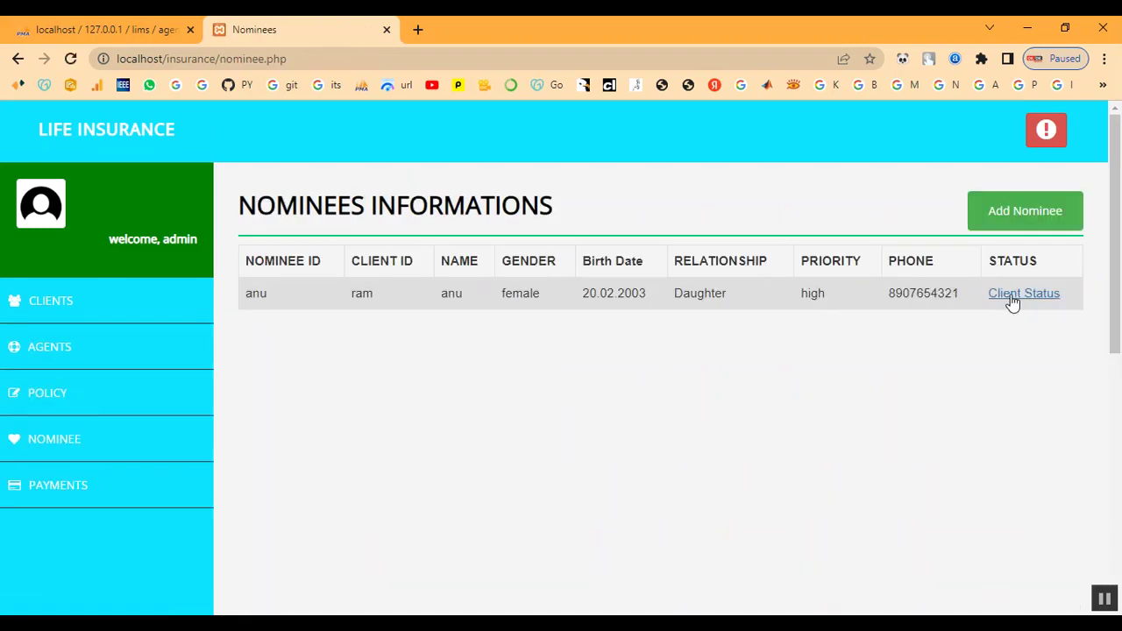
click(1012, 298)
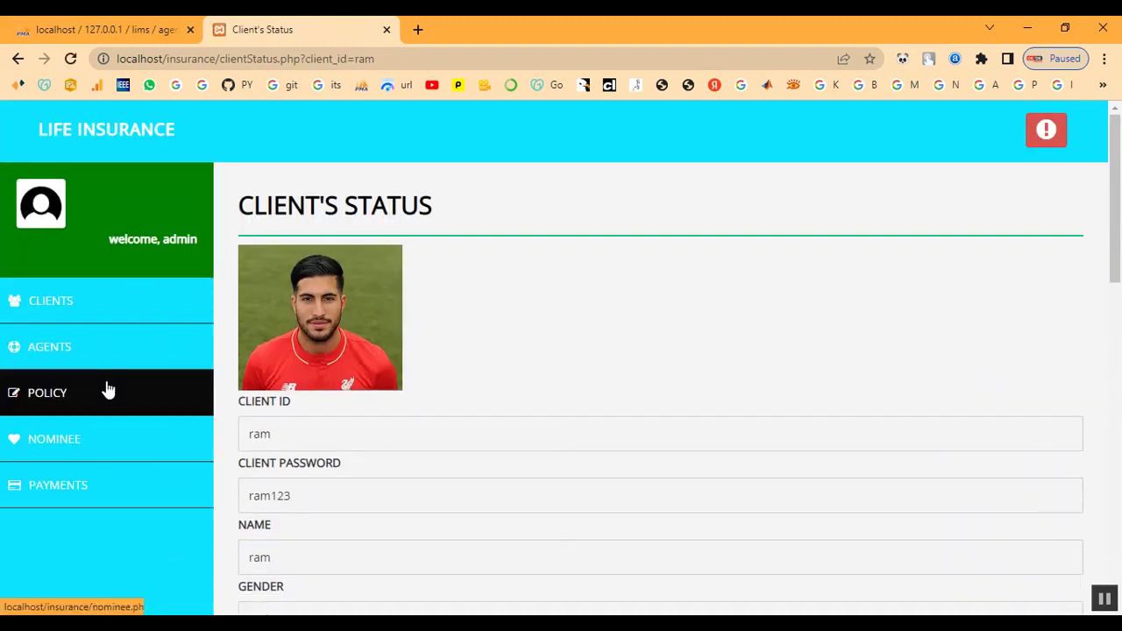
click(112, 411)
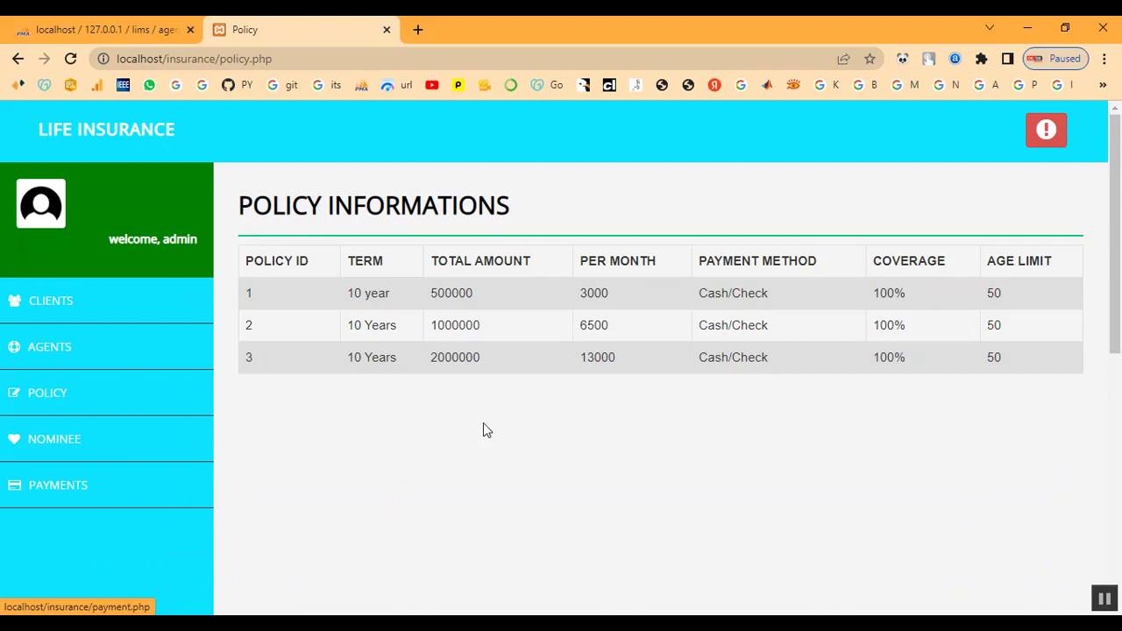
drag(365, 293, 992, 398)
click(1006, 400)
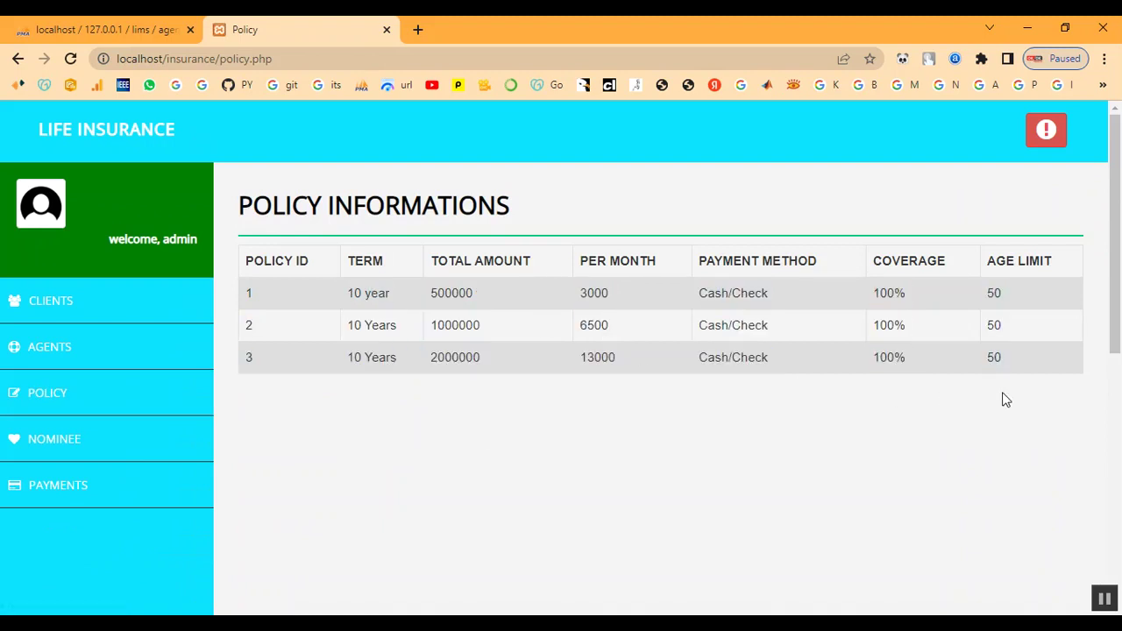
drag(349, 293, 1041, 289)
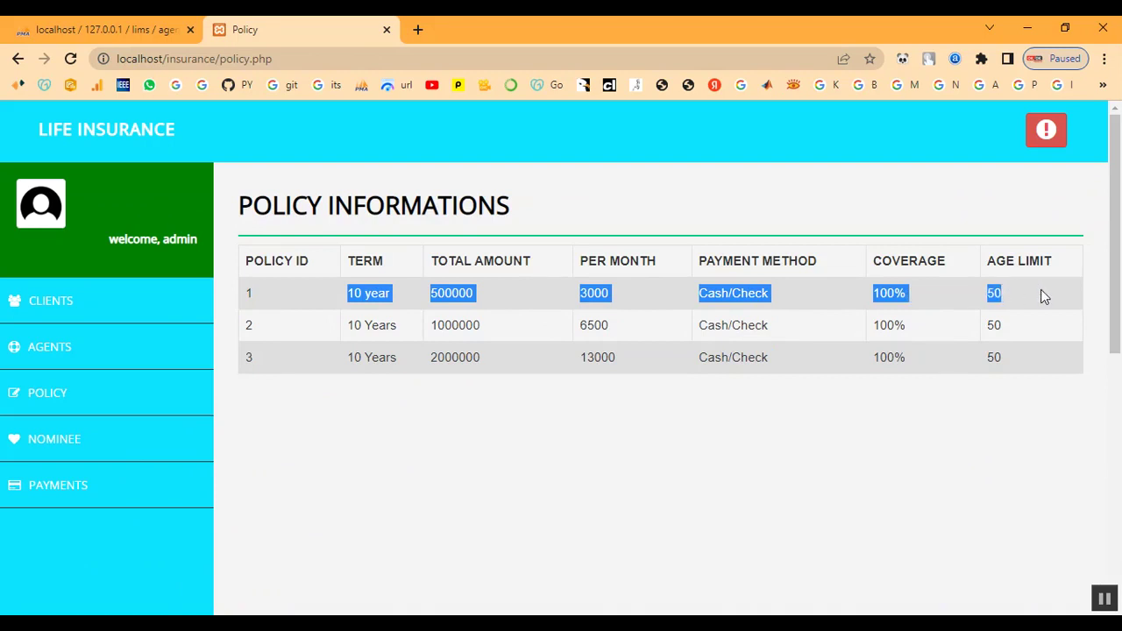
click(1040, 289)
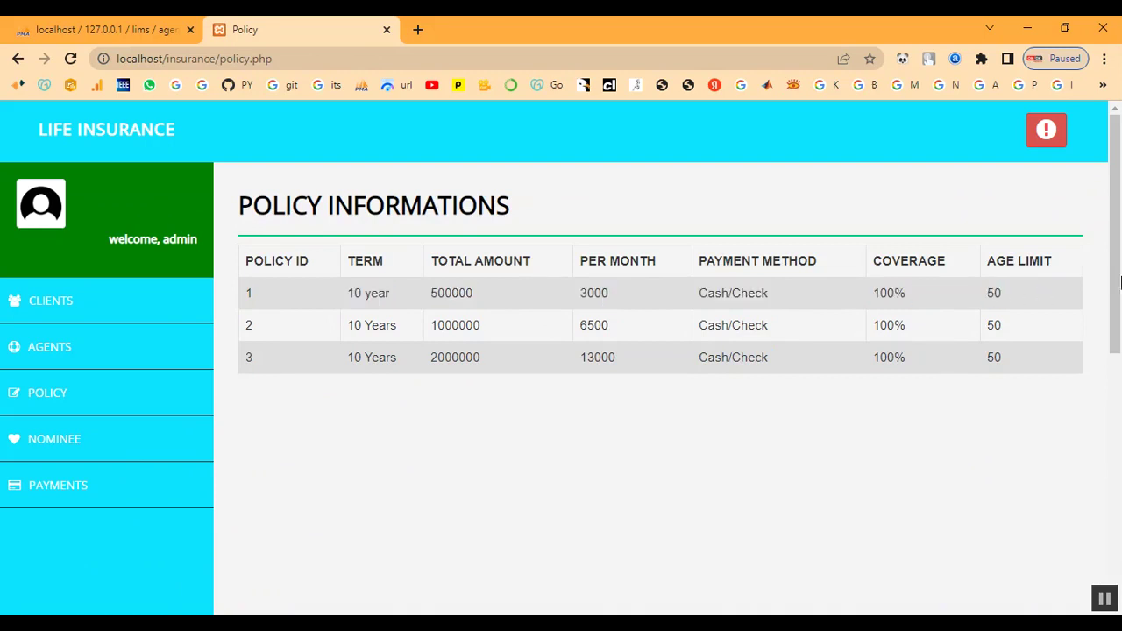
click(84, 497)
Step: Start a new payment with receipt number 1 for client ID 'ram'
scroll(571, 396, down, 4)
scroll(591, 395, up, 4)
click(1007, 210)
scroll(494, 295, down, 1)
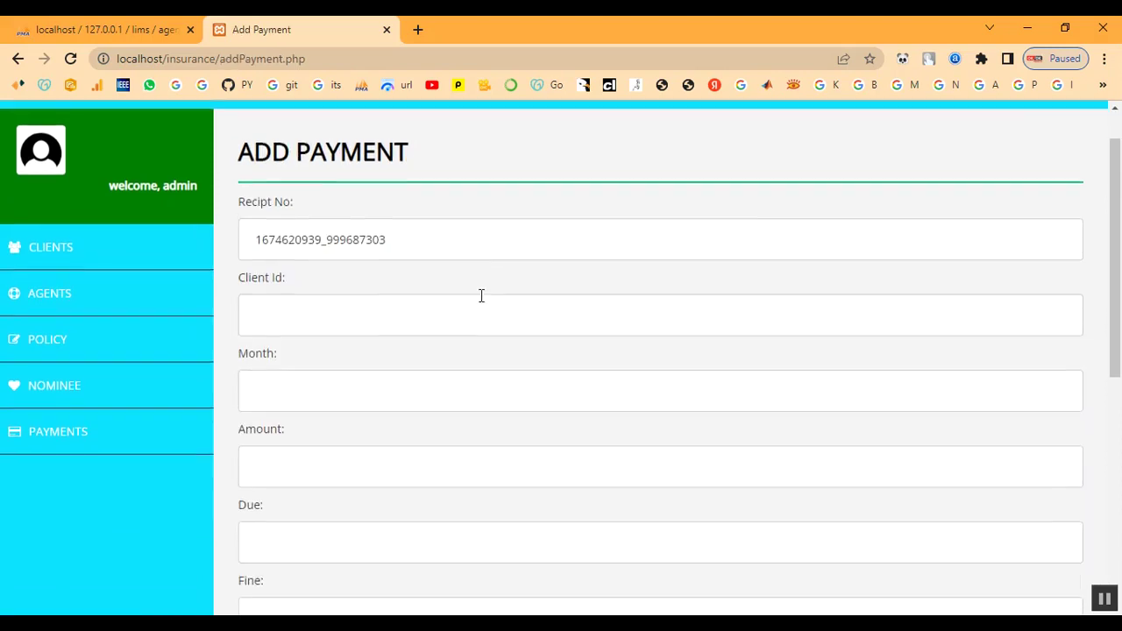
scroll(434, 267, up, 1)
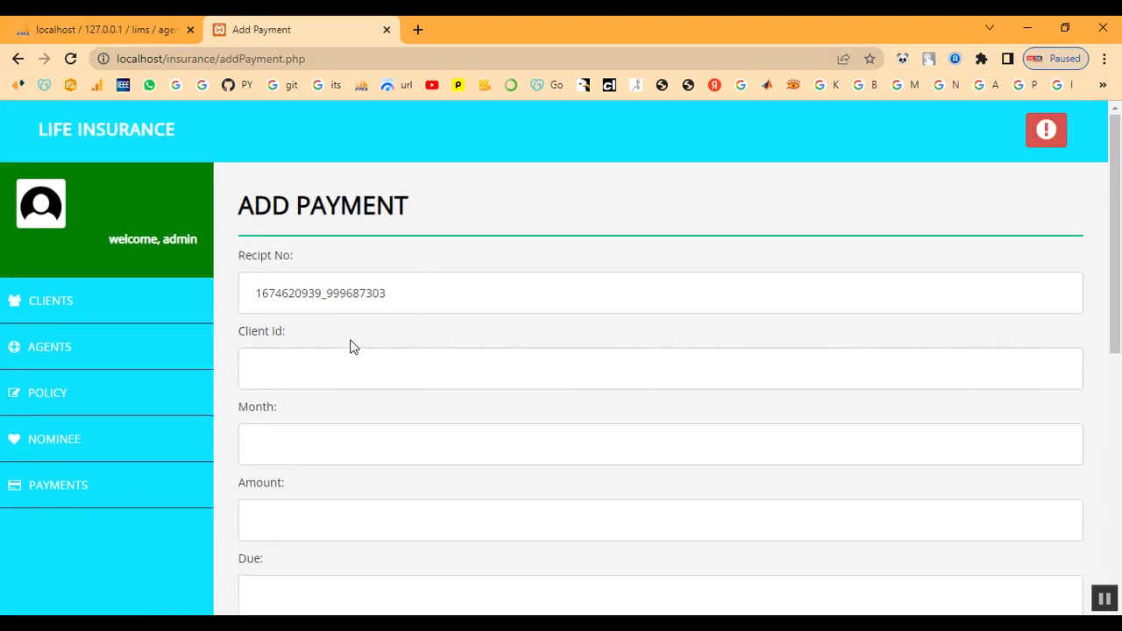
click(406, 296)
drag(406, 296, 221, 290)
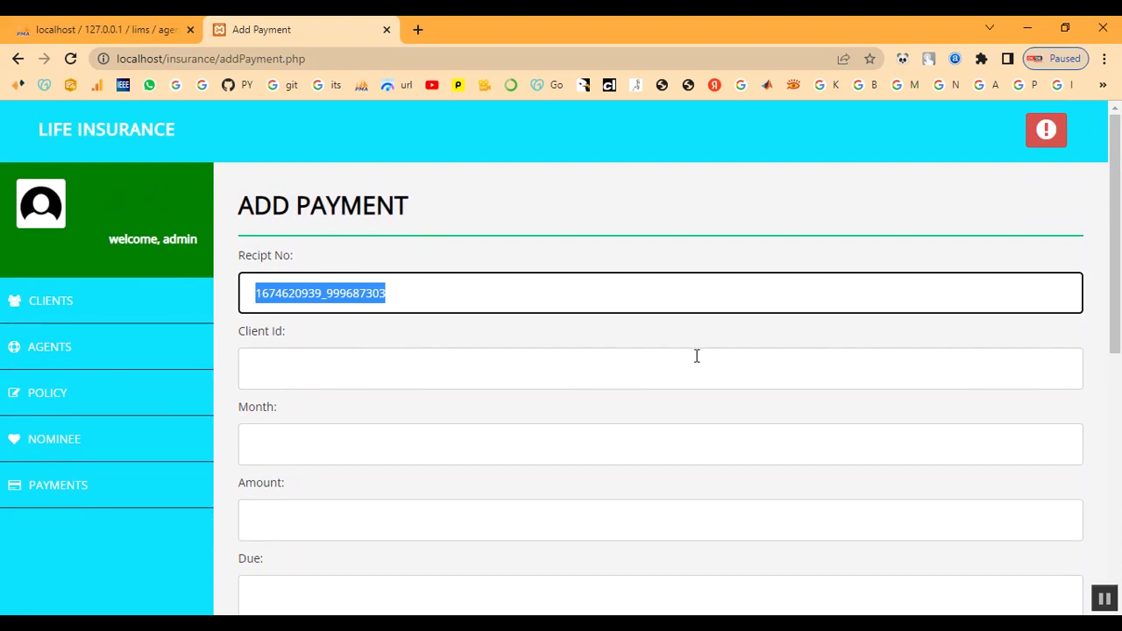
text(1)
click(332, 378)
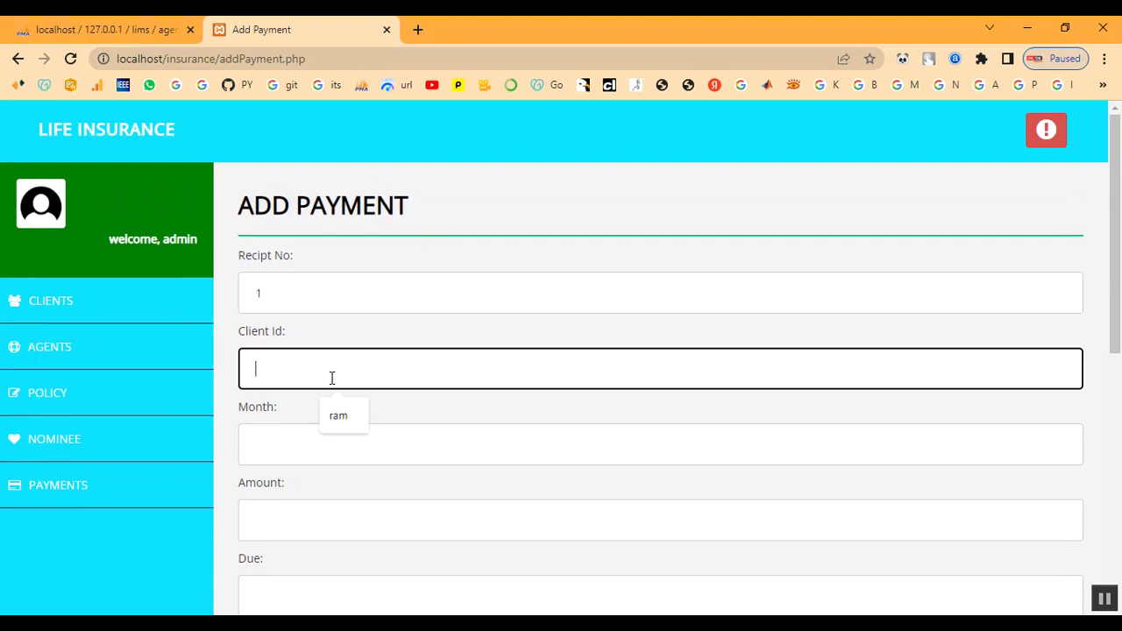
text(ram)
Step: Fill month 60, amount 500000, due no, fine no and agent admin
scroll(331, 378, down, 1)
click(330, 373)
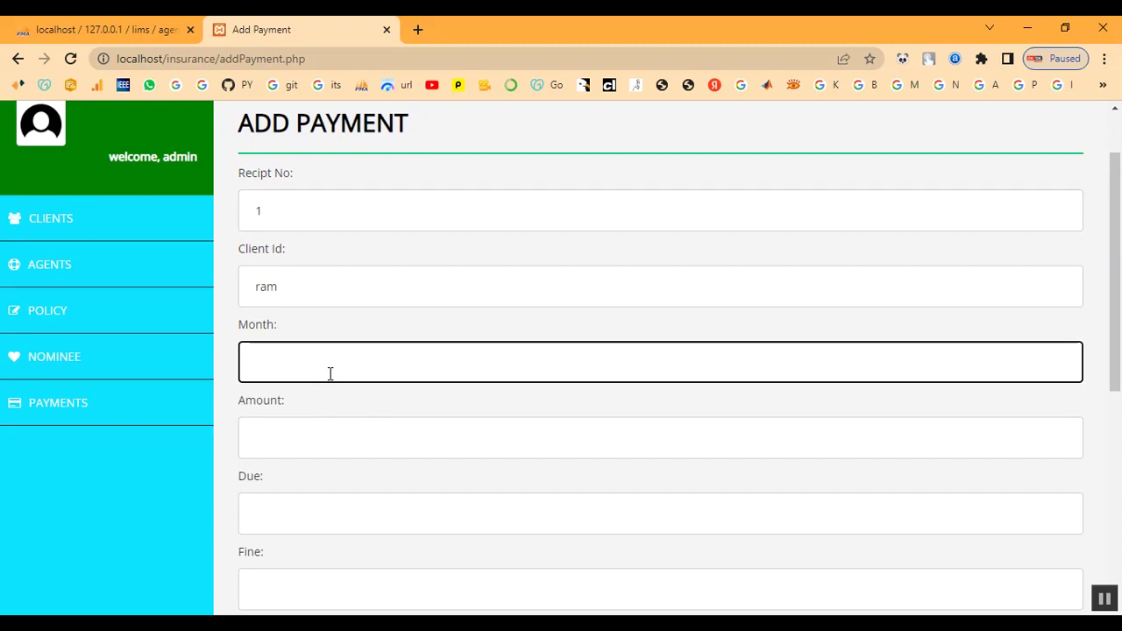
click(474, 405)
click(412, 365)
text(60)
key(Tab)
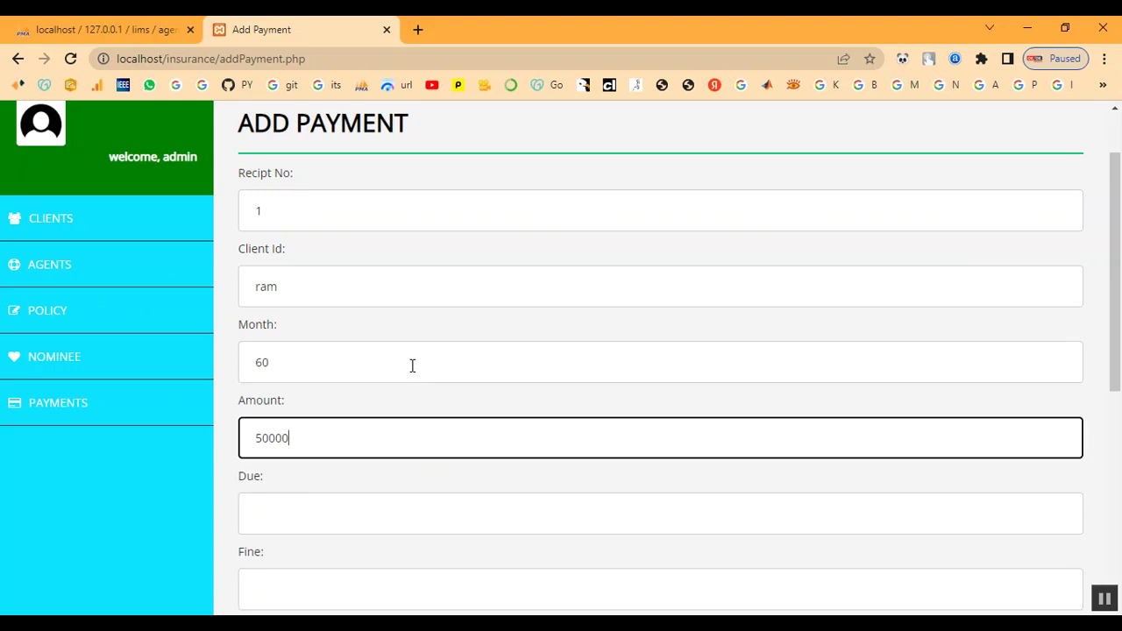
key(Tab)
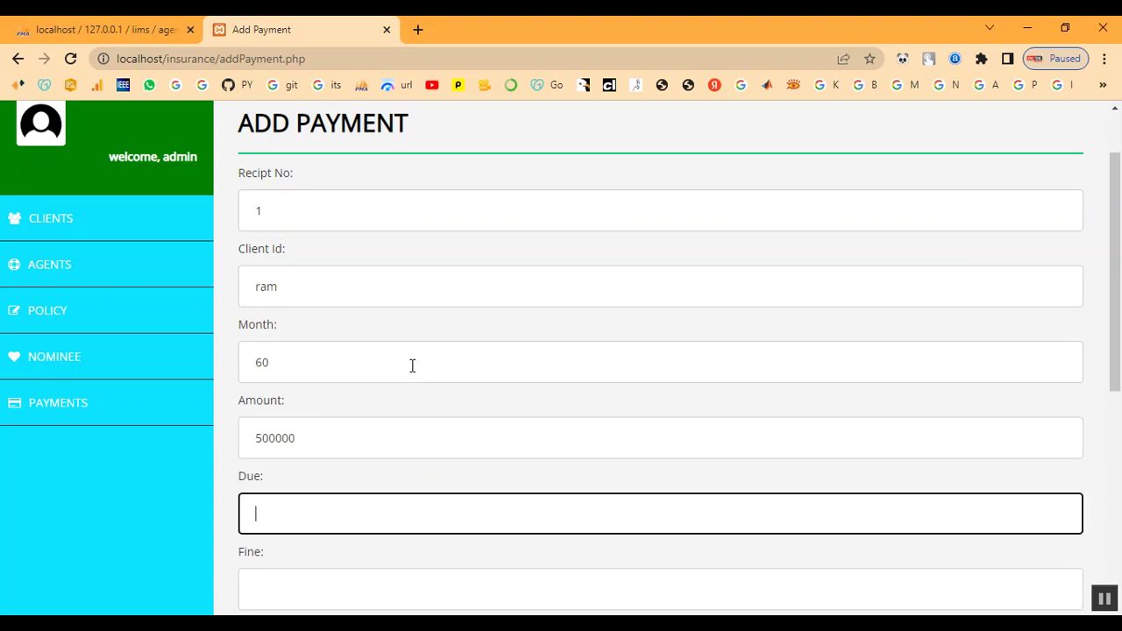
scroll(412, 366, down, 3)
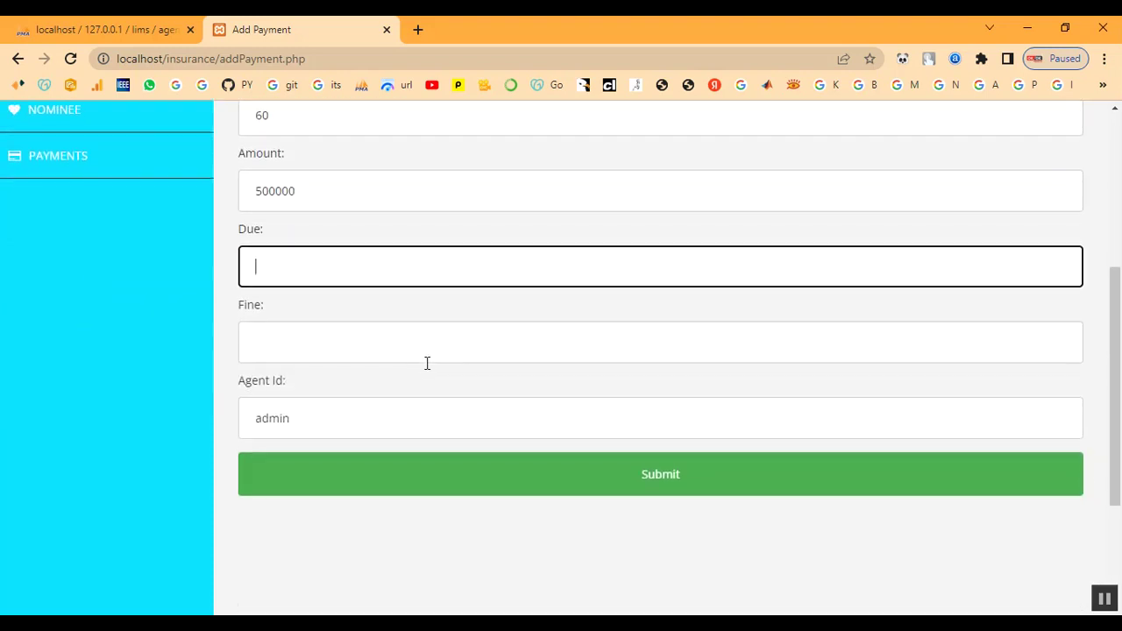
click(442, 345)
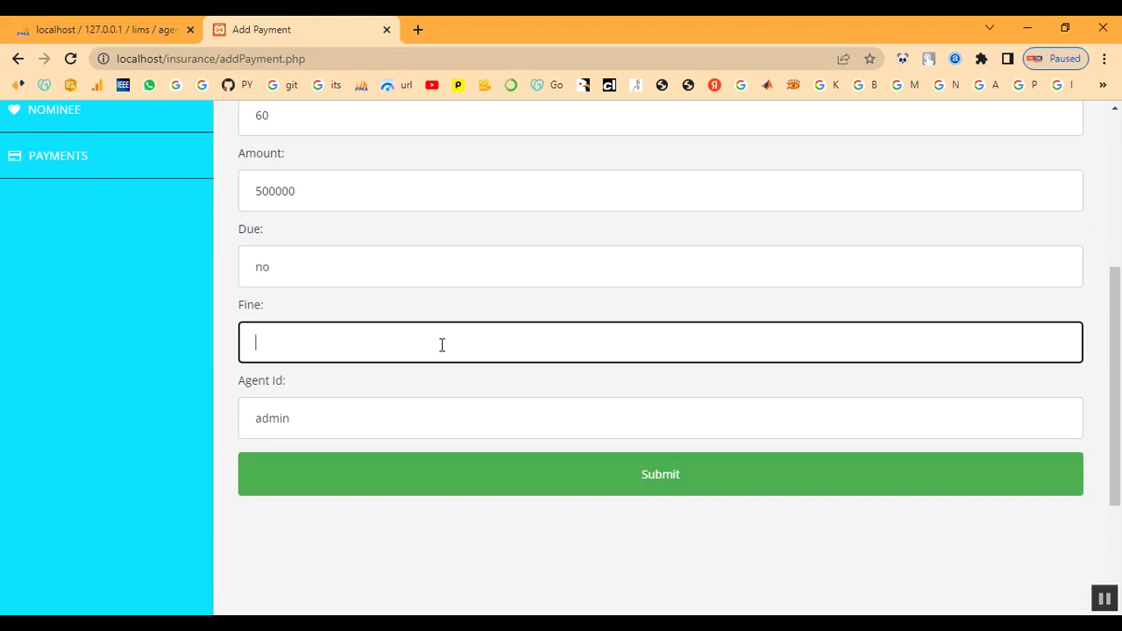
key(Tab)
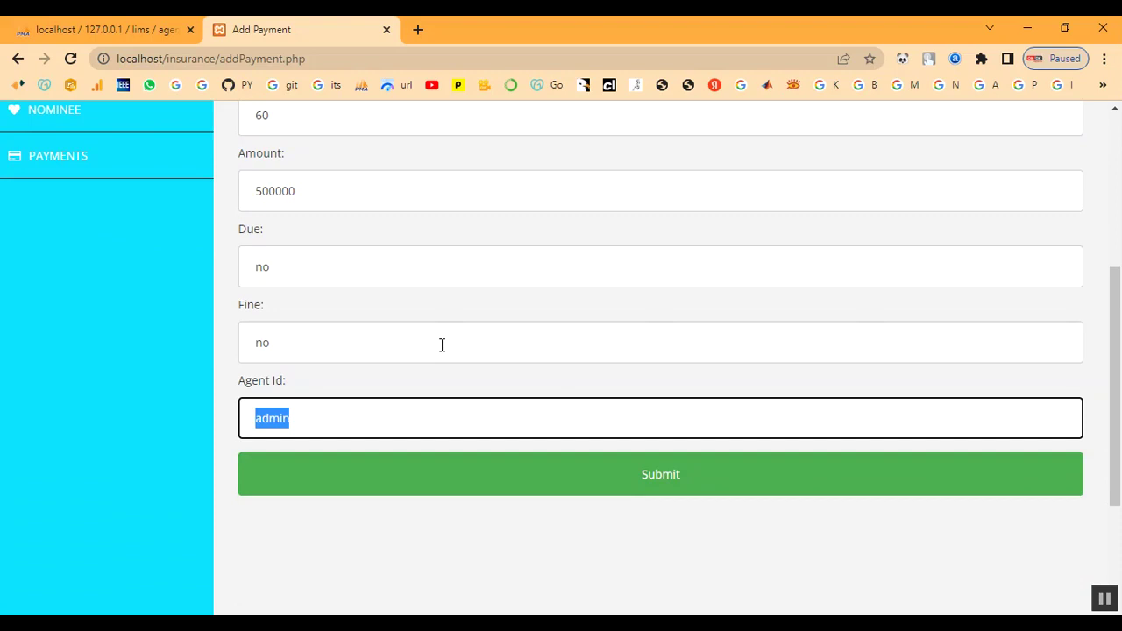
Step: Submit the payment and confirm it in the Payment Informations table
click(511, 487)
drag(246, 255, 444, 279)
click(498, 317)
click(21, 496)
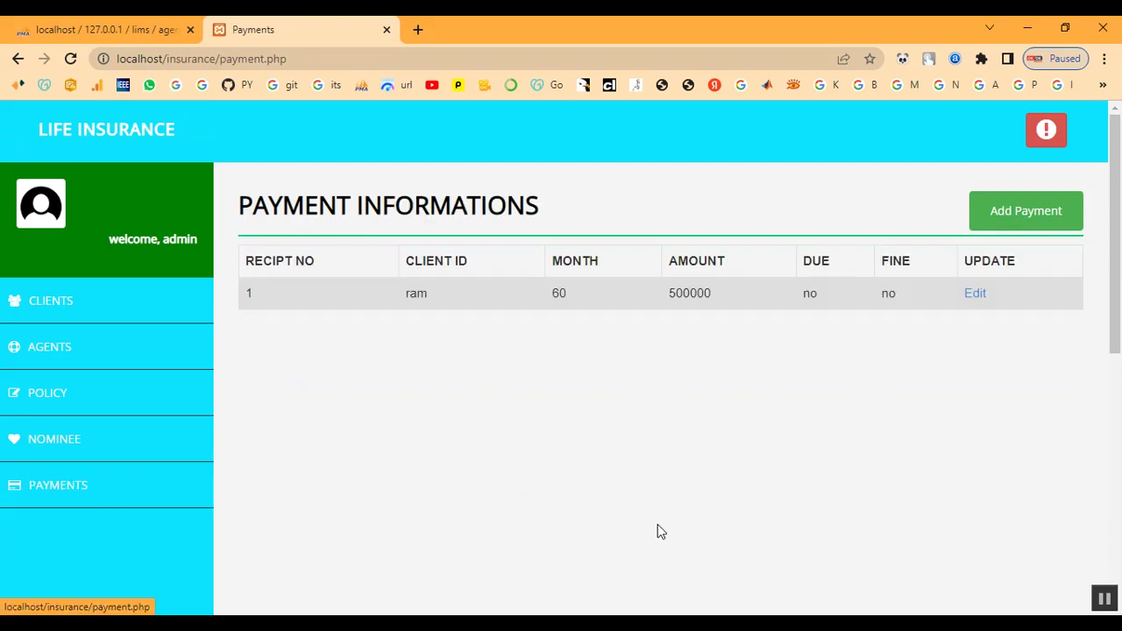
Step: Confirm the new payment row in PAYMENTS, then open ram's client status page
drag(467, 313, 921, 307)
click(917, 355)
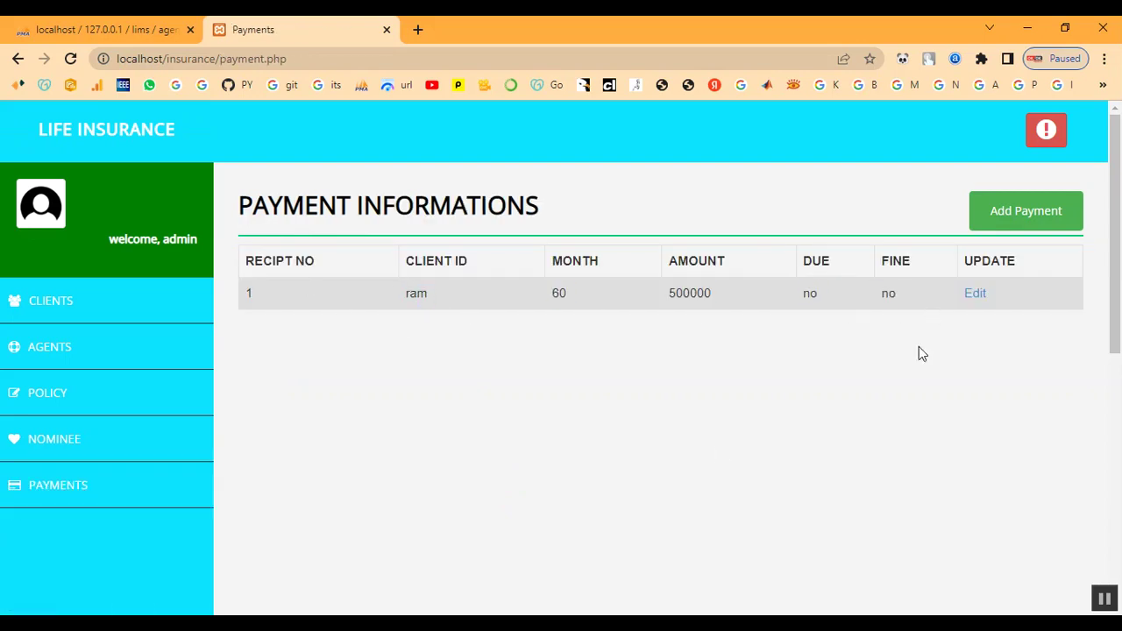
click(93, 306)
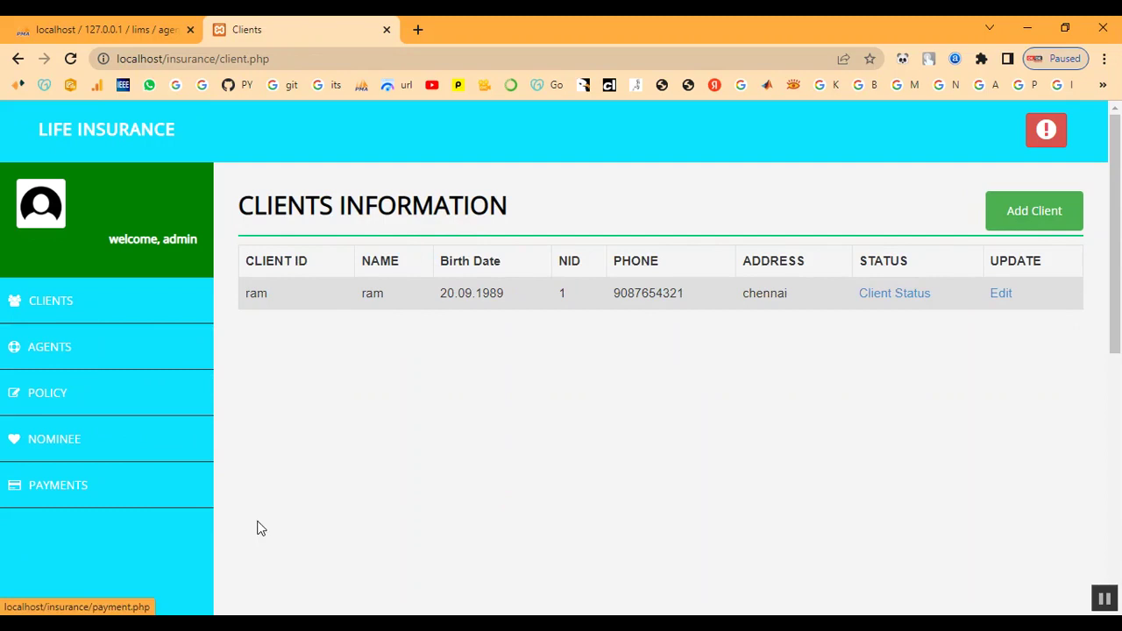
click(875, 293)
Step: Scroll through ram's status page, checking the nominee and the Payments table entries
scroll(365, 333, down, 8)
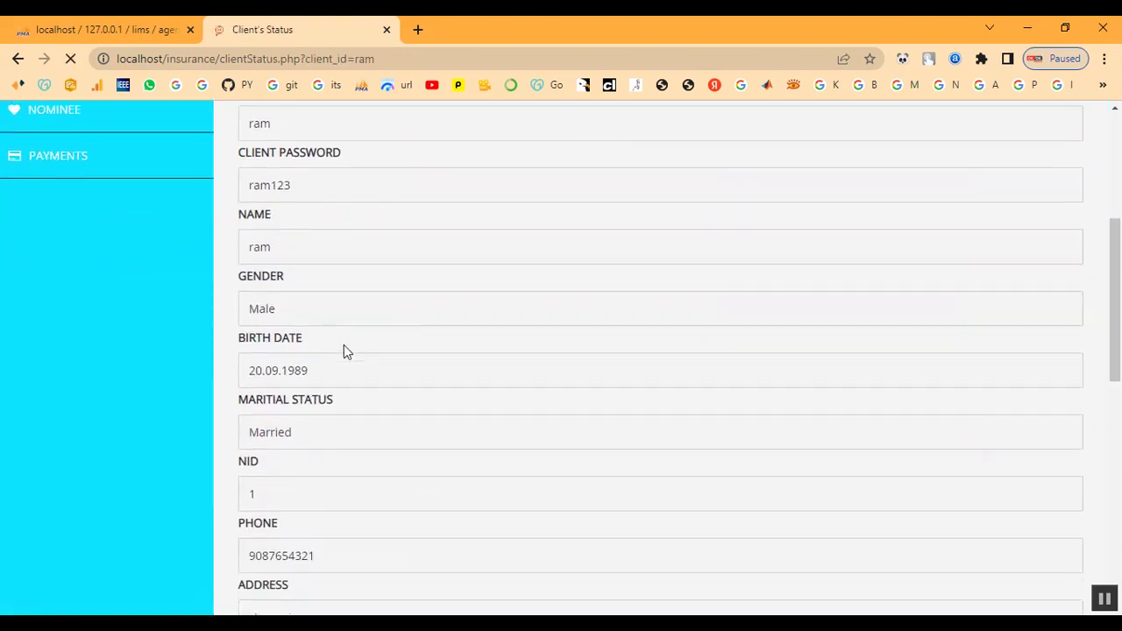
scroll(344, 351, down, 2)
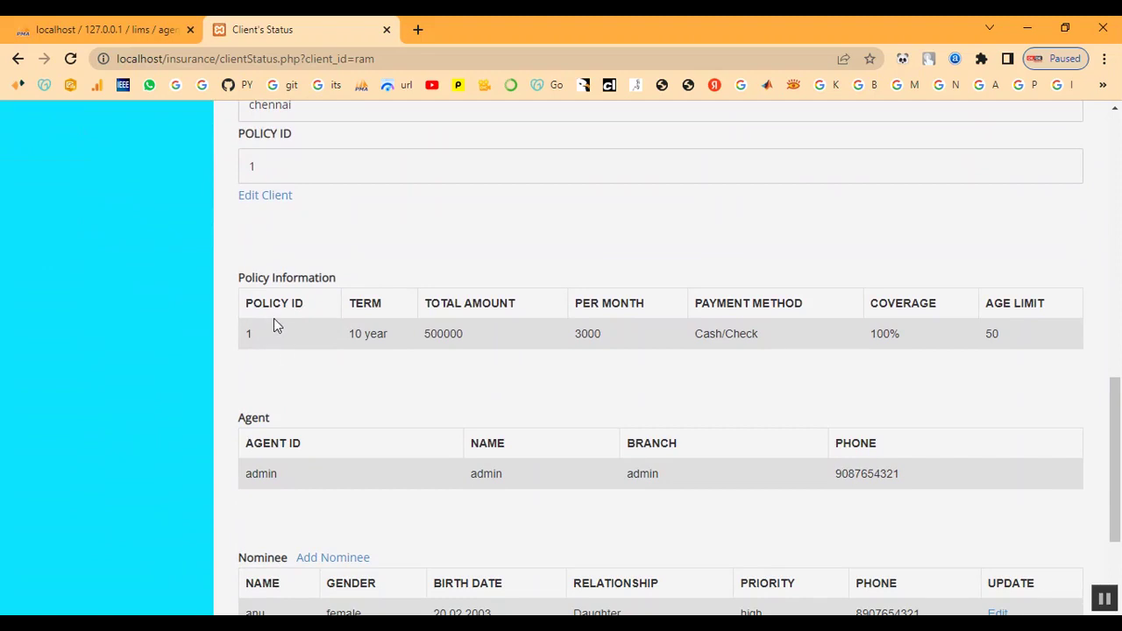
drag(244, 334, 1025, 351)
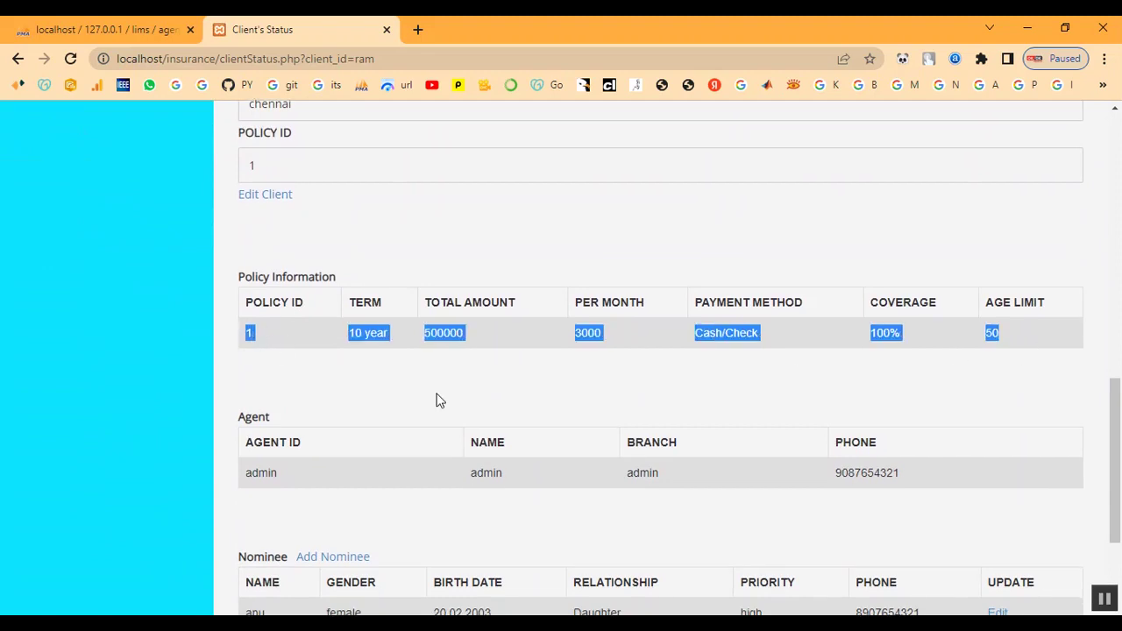
scroll(381, 365, down, 2)
drag(235, 566, 787, 563)
click(896, 564)
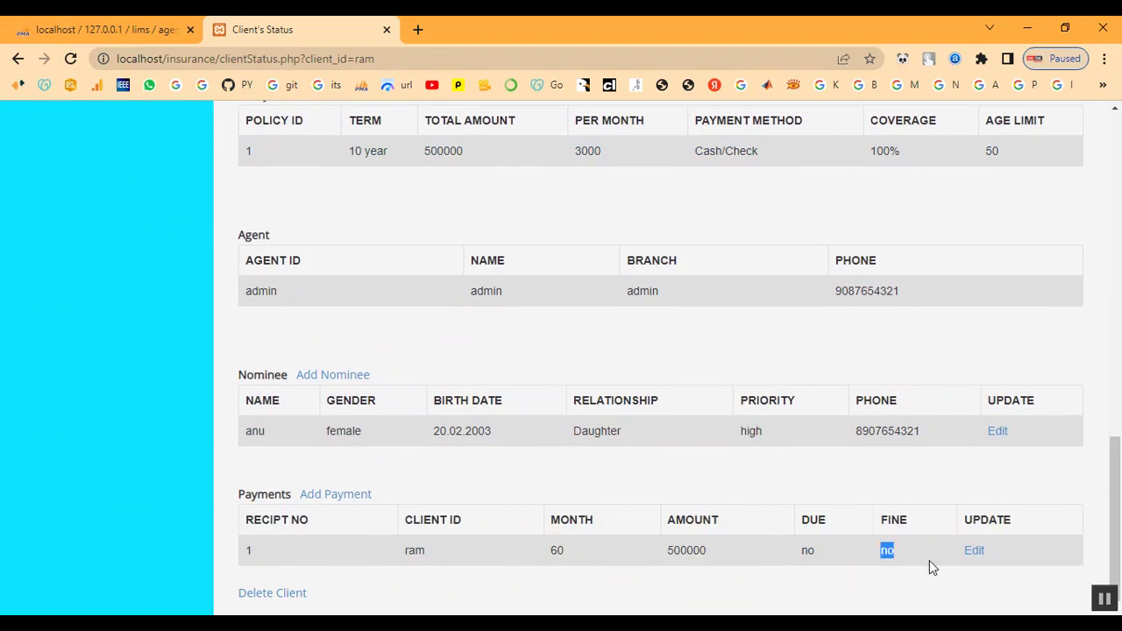
scroll(917, 549, up, 12)
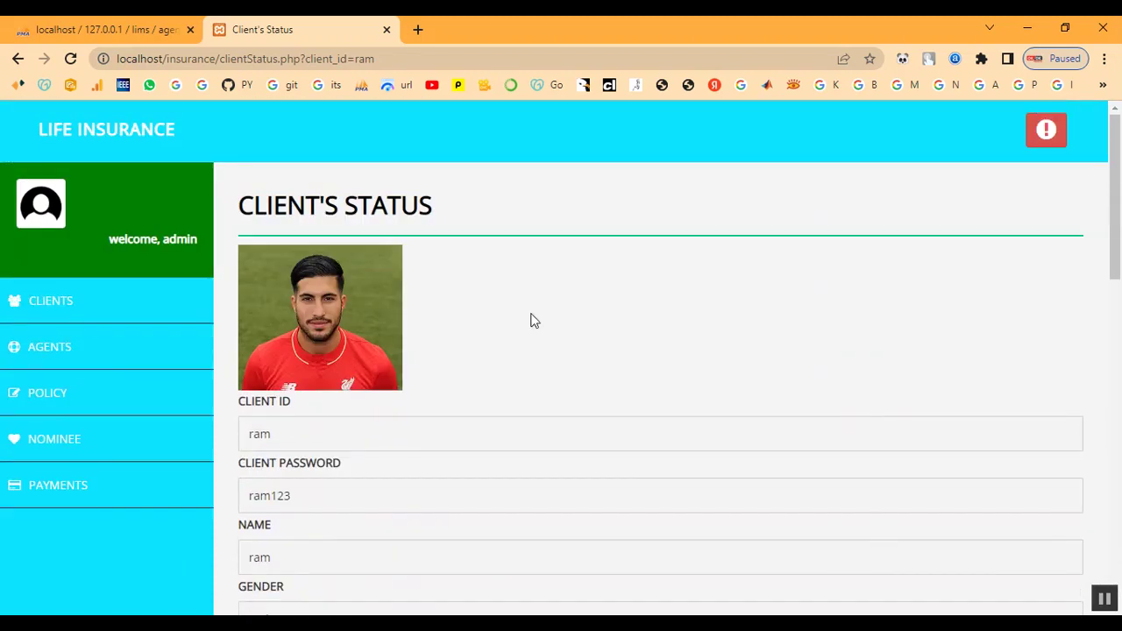
Step: Return to the admin home page showing 1 client, 1 payment and 1 agent, then log out
click(55, 301)
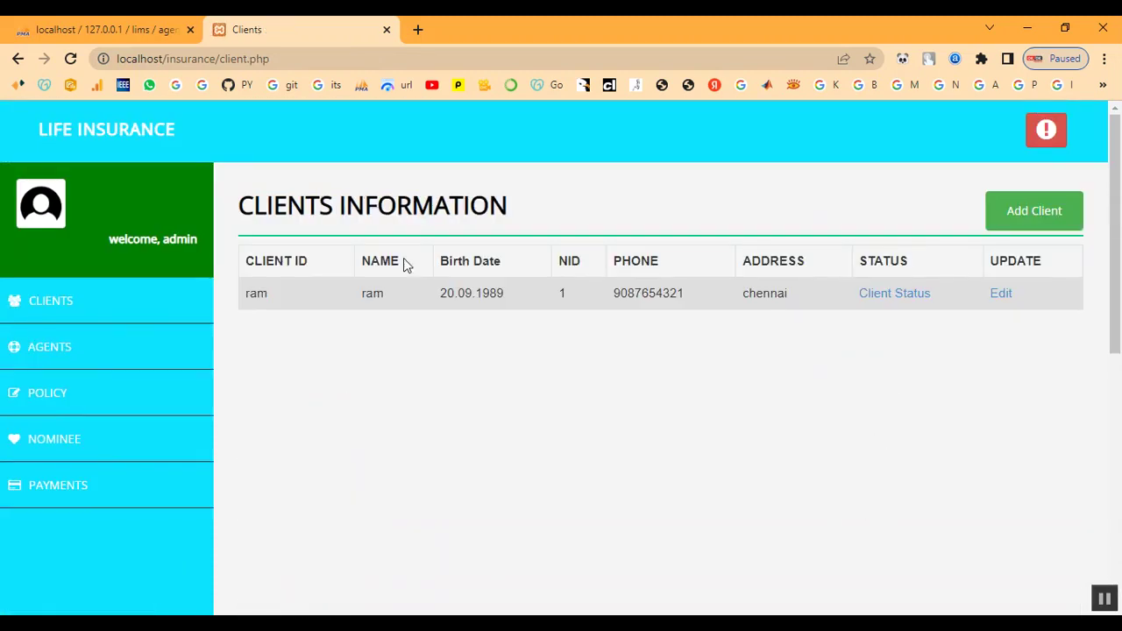
click(70, 132)
scroll(608, 444, down, 2)
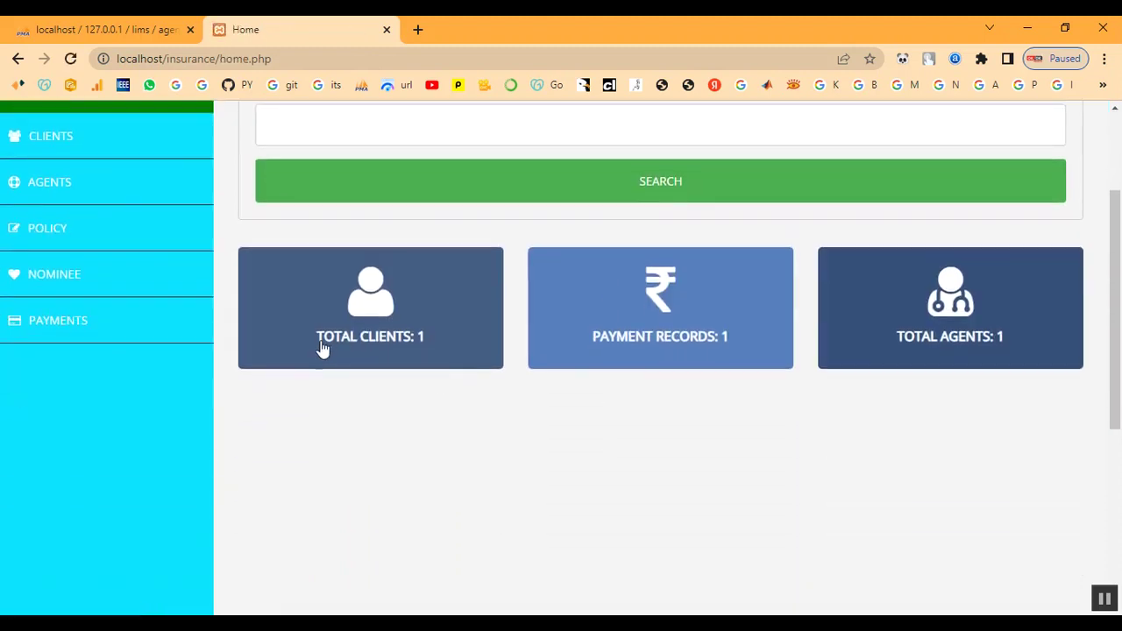
click(389, 349)
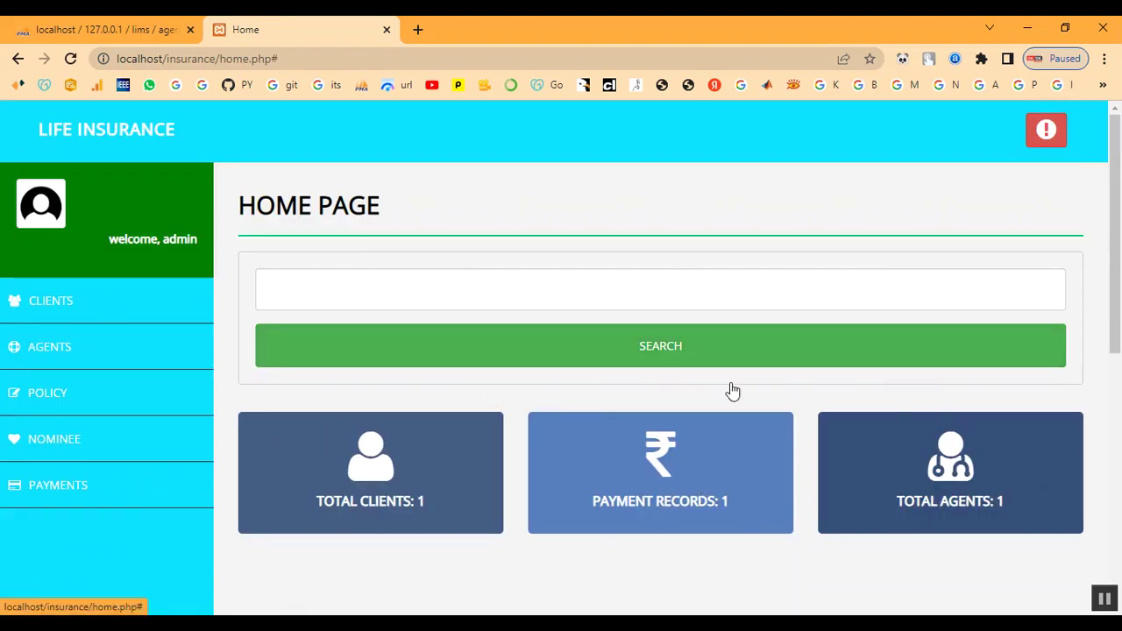
click(1046, 130)
Step: Log in as client ram with username 'ramr' and decline Chrome's password save
scroll(781, 336, down, 2)
click(518, 246)
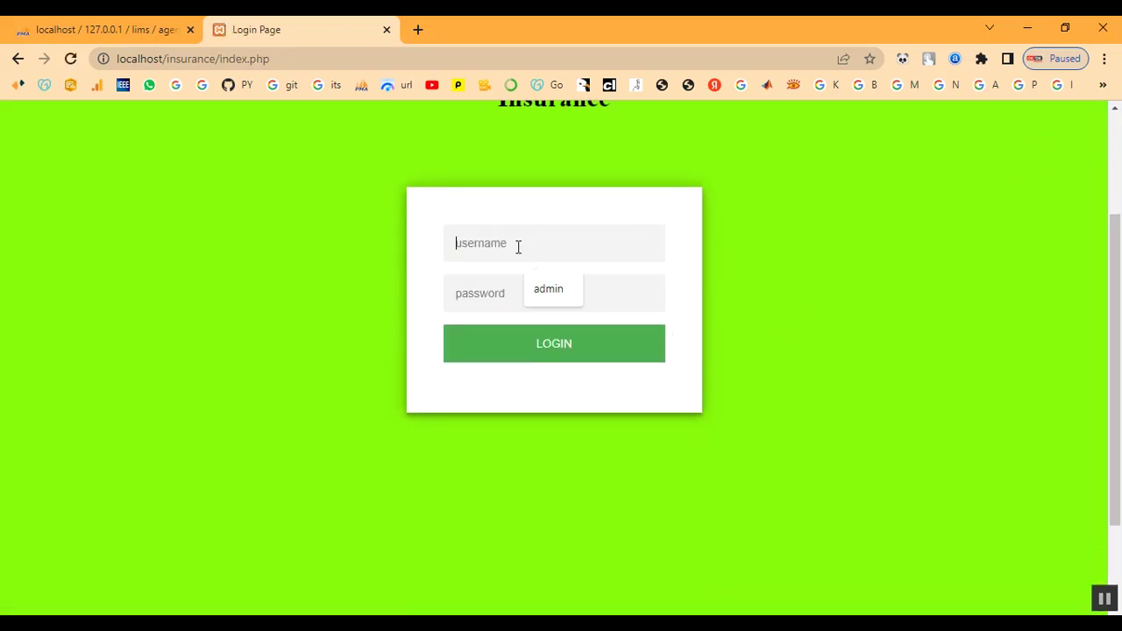
text(ram)
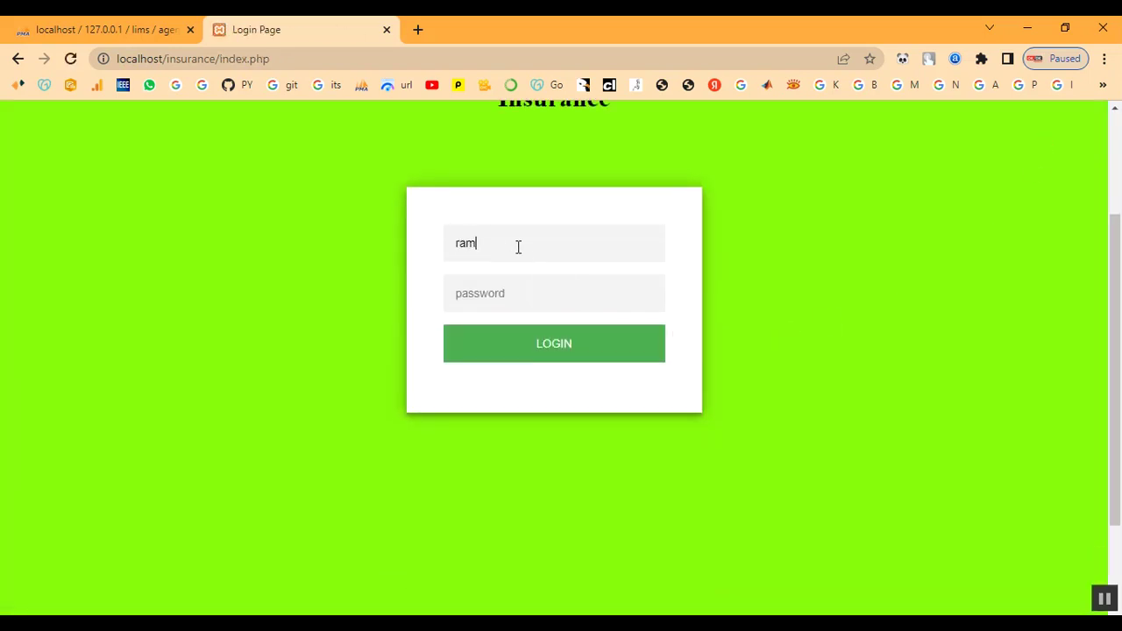
text(r)
click(532, 350)
scroll(499, 352, down, 3)
scroll(494, 356, up, 3)
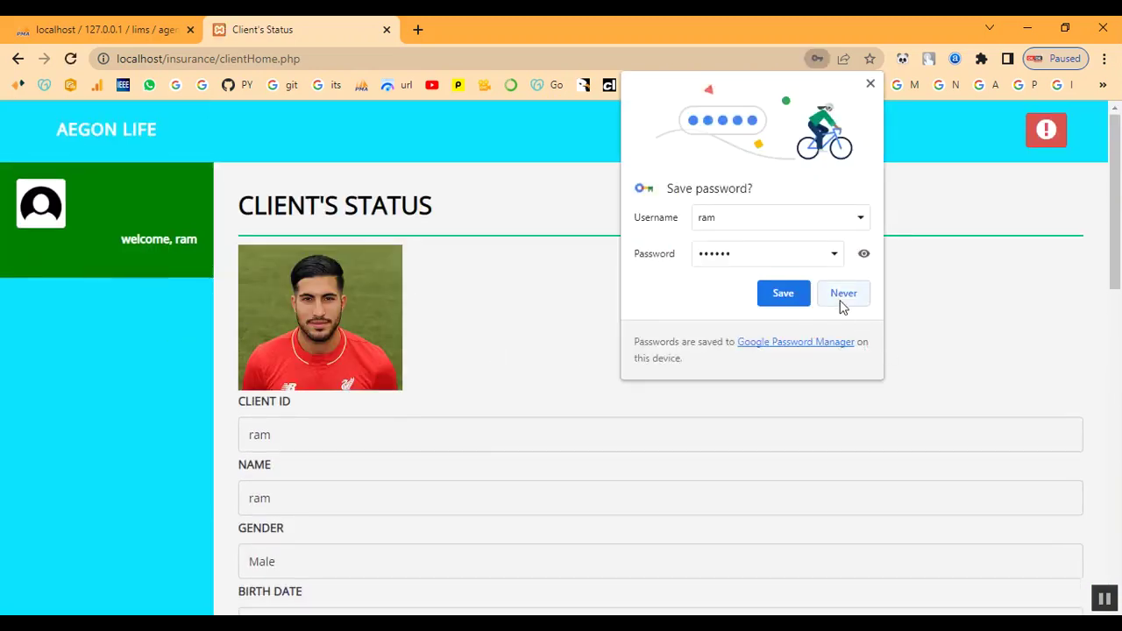
click(843, 300)
Step: Review ram's policy row and his agent's details on the status page
scroll(303, 394, down, 4)
scroll(330, 372, down, 5)
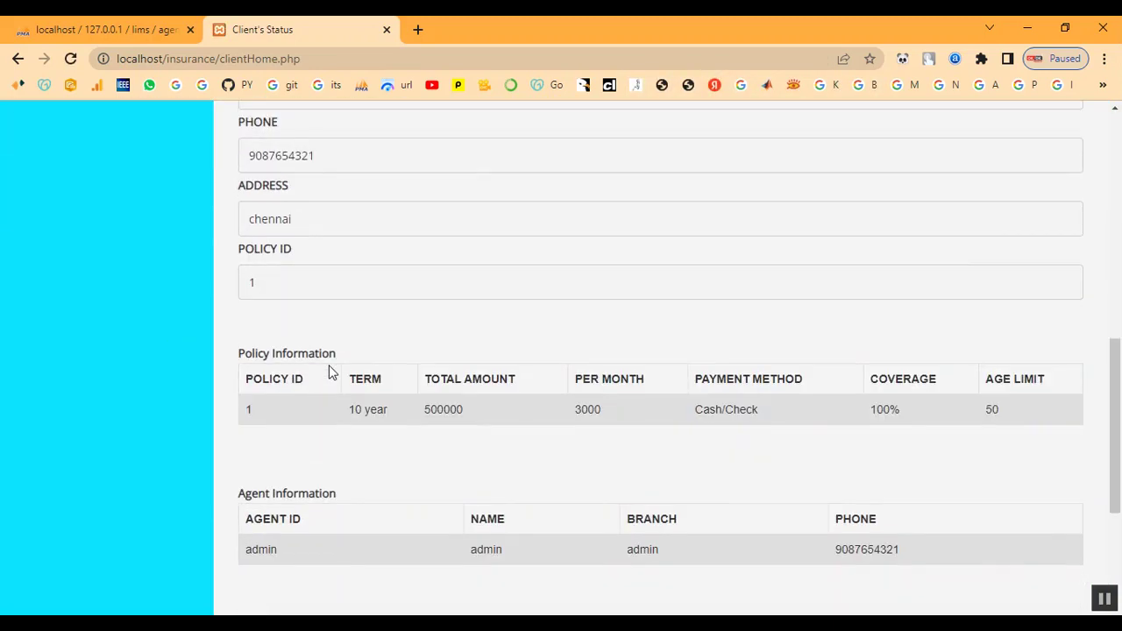
drag(243, 339, 962, 353)
click(1029, 358)
scroll(143, 336, down, 2)
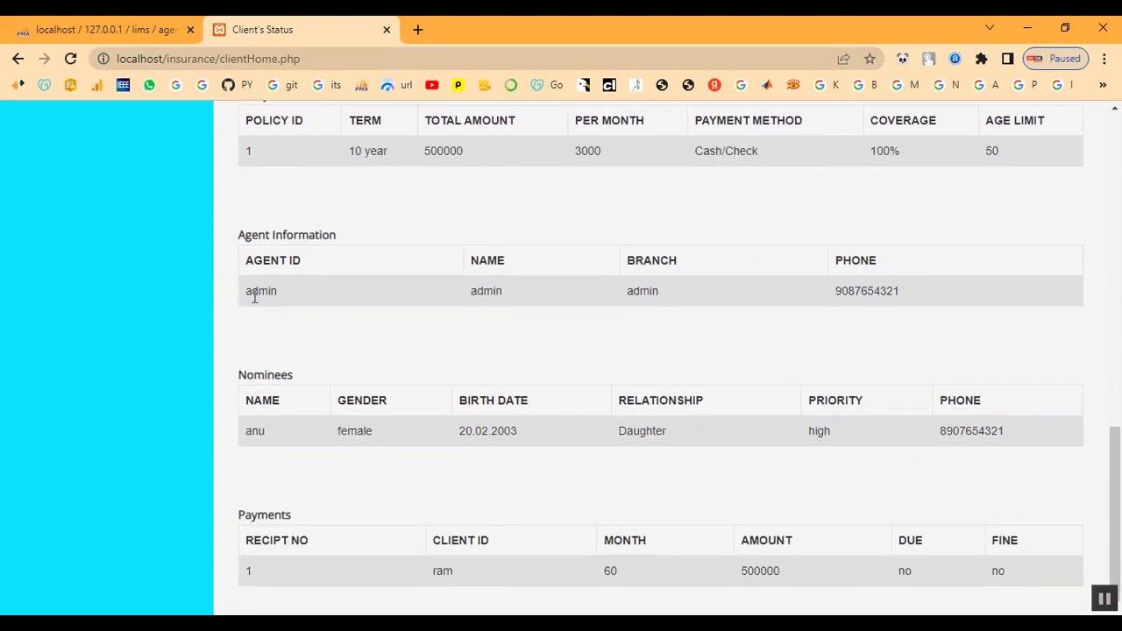
drag(251, 293, 760, 323)
click(825, 309)
Step: Review the Agent Information, Nominees and Payments sections of the status page
drag(246, 233, 412, 235)
click(412, 238)
drag(236, 375, 352, 372)
click(352, 372)
drag(238, 521, 770, 542)
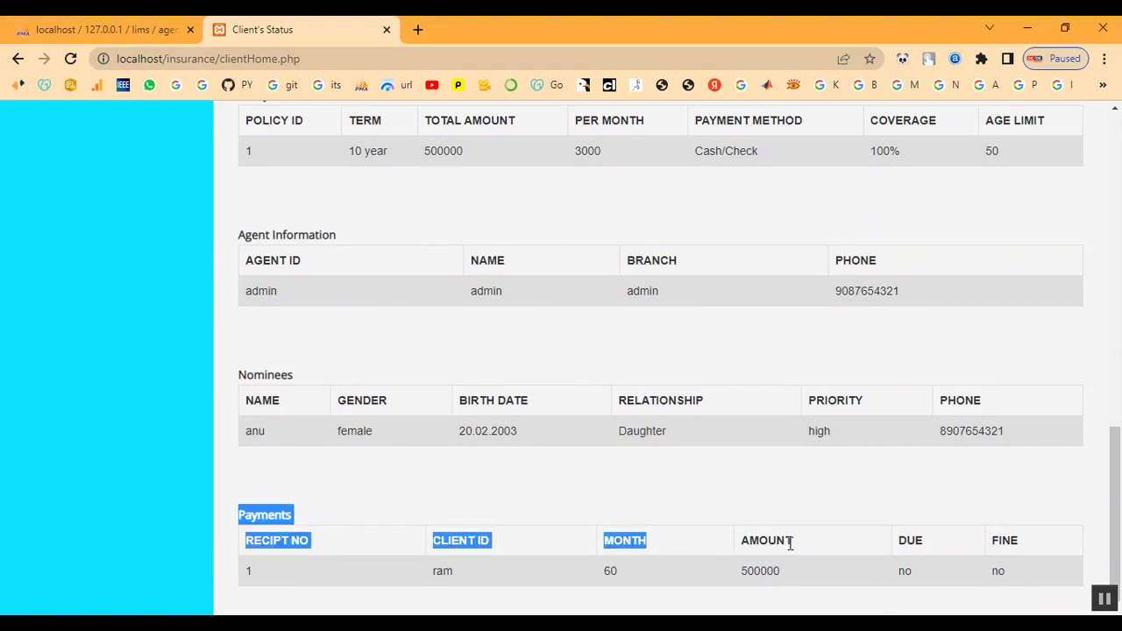
scroll(769, 473, up, 10)
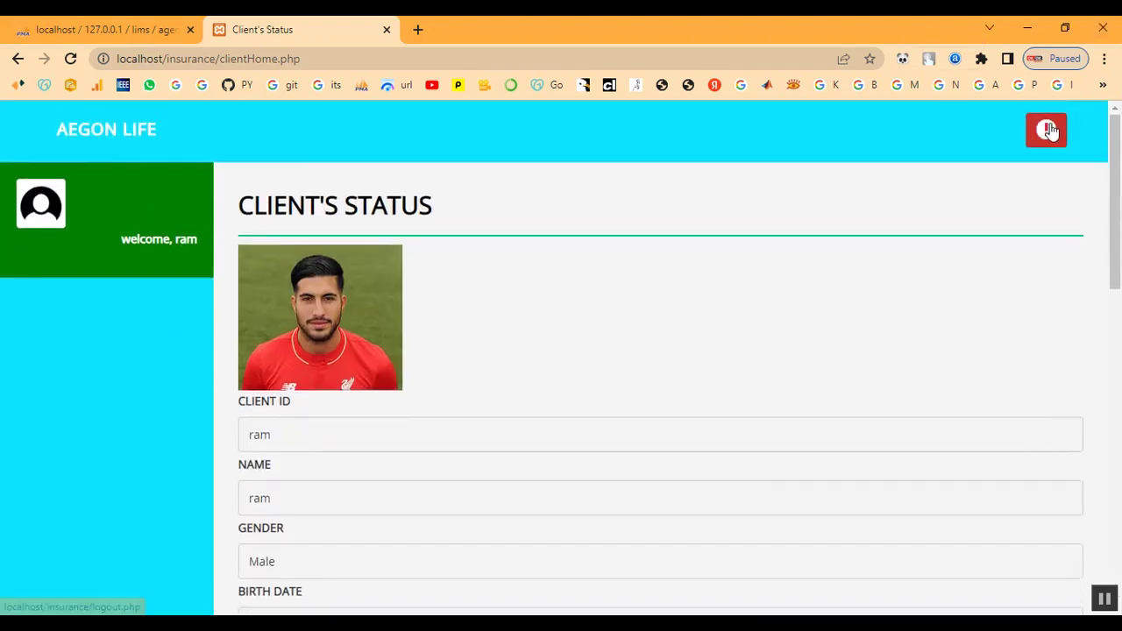
Step: Log out of ram's client account, returning to the empty login page
click(1049, 130)
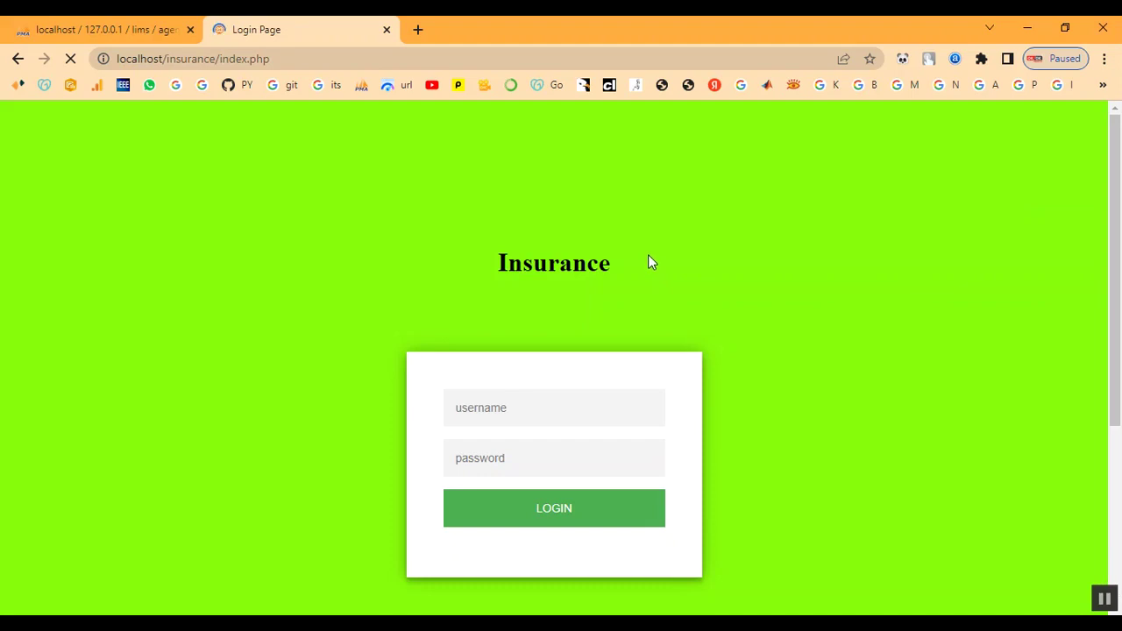
scroll(671, 369, down, 3)
scroll(671, 368, up, 3)
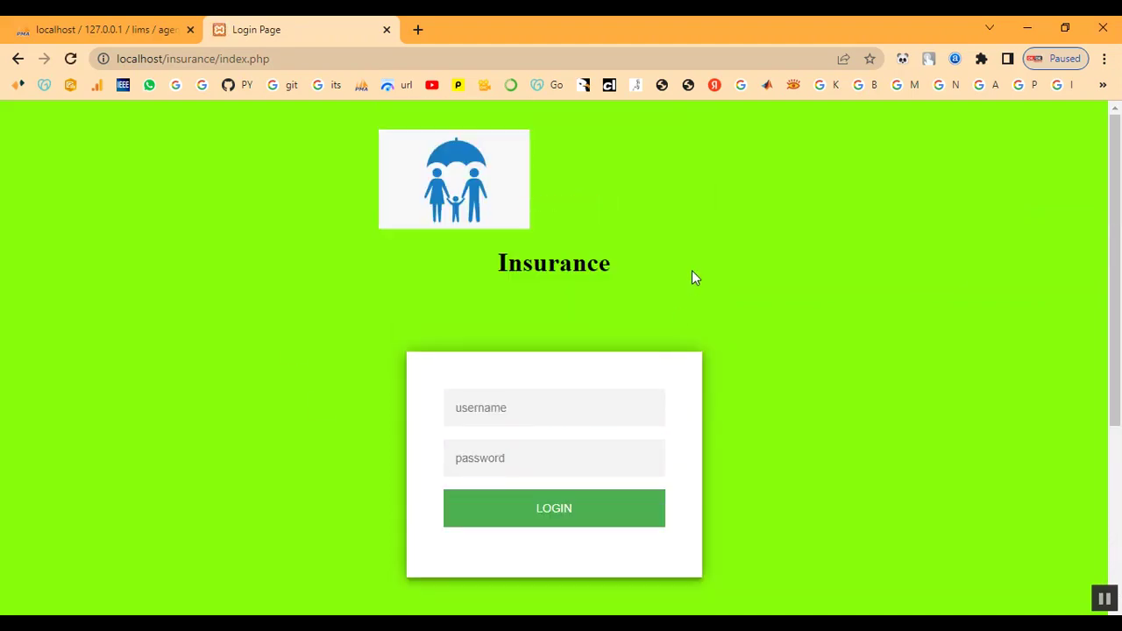